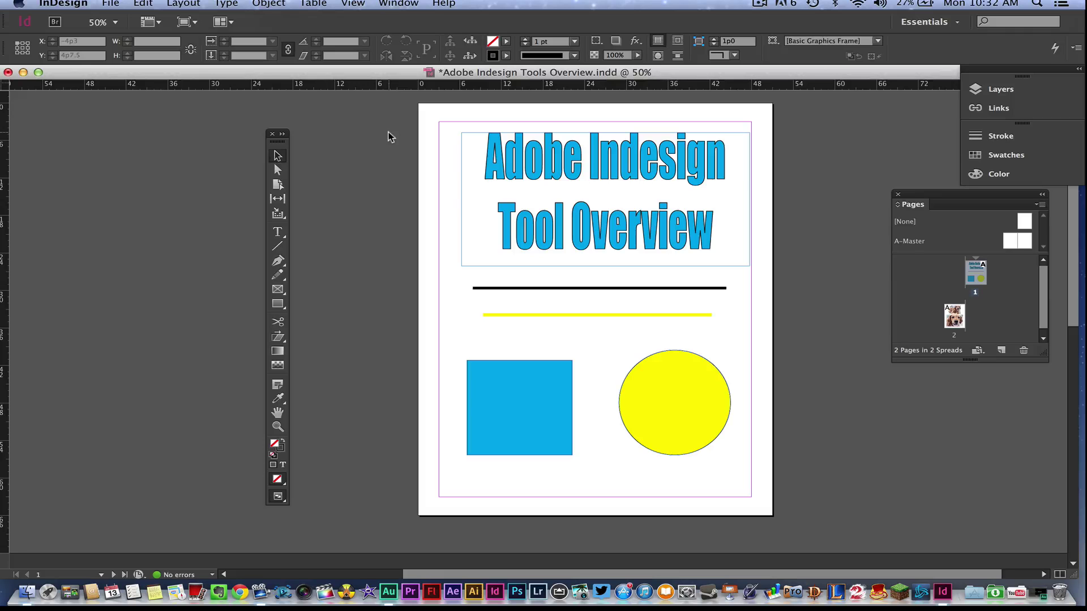
{"action": "left_click", "coordinate": [390, 79]}
{"action": "left_click_drag", "start_coordinate": [390, 79], "coordinate": [394, 81]}
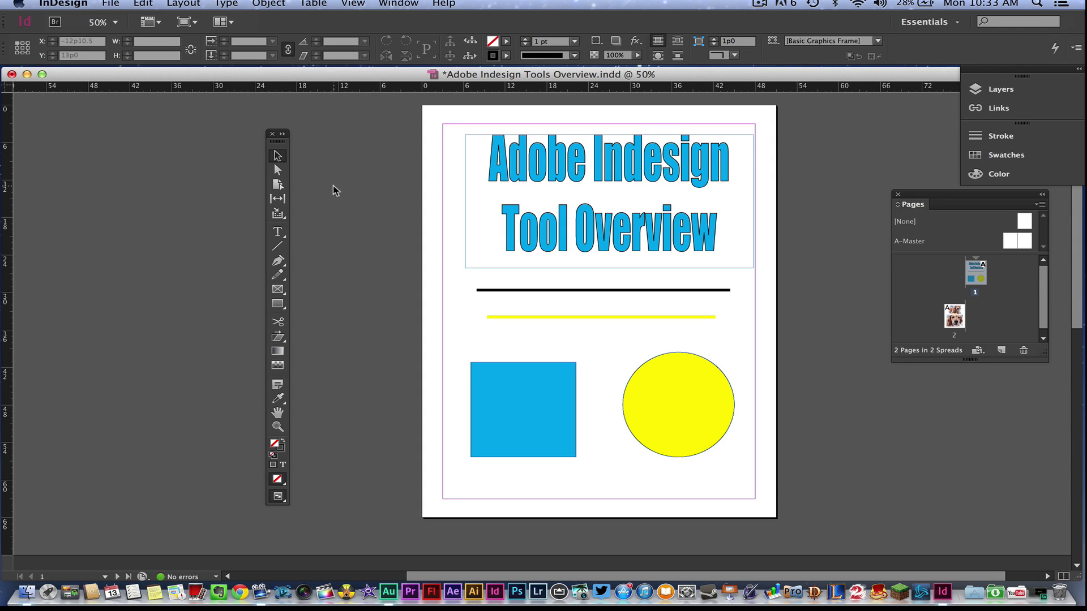
{"action": "mouse_move", "coordinate": [279, 145]}
{"action": "left_mouse_down"}
{"action": "mouse_move", "coordinate": [346, 151]}
{"action": "mouse_move", "coordinate": [325, 142]}
{"action": "mouse_move", "coordinate": [320, 195]}
{"action": "mouse_move", "coordinate": [275, 156]}
{"action": "mouse_move", "coordinate": [332, 144]}
{"action": "mouse_move", "coordinate": [286, 147]}
{"action": "left_mouse_up"}
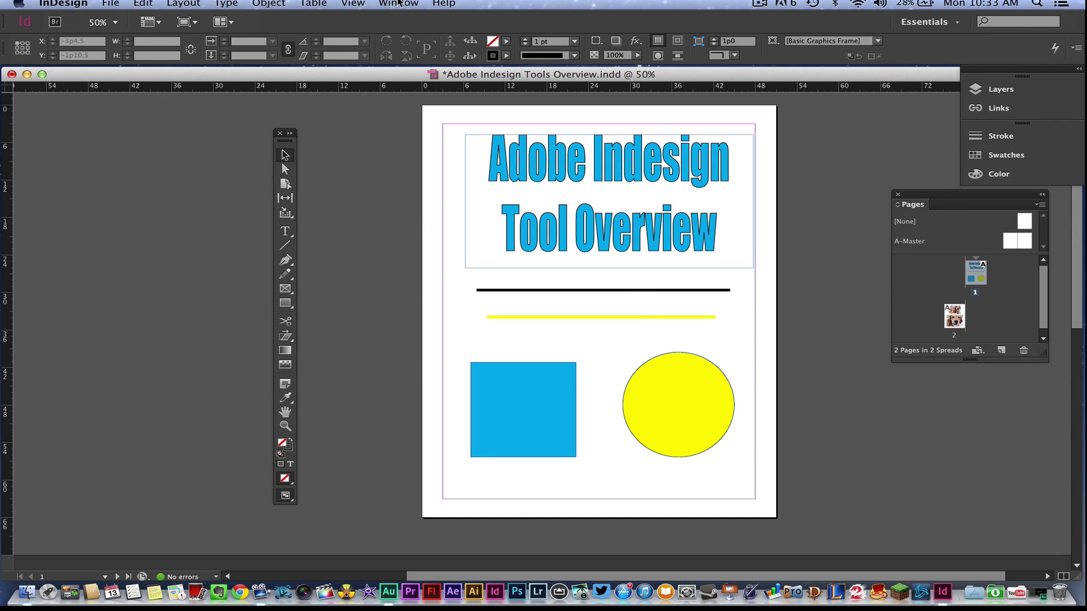
Check that the Tools panel is enabled in the list of displayed panels.
{"action": "left_click", "coordinate": [399, 3]}
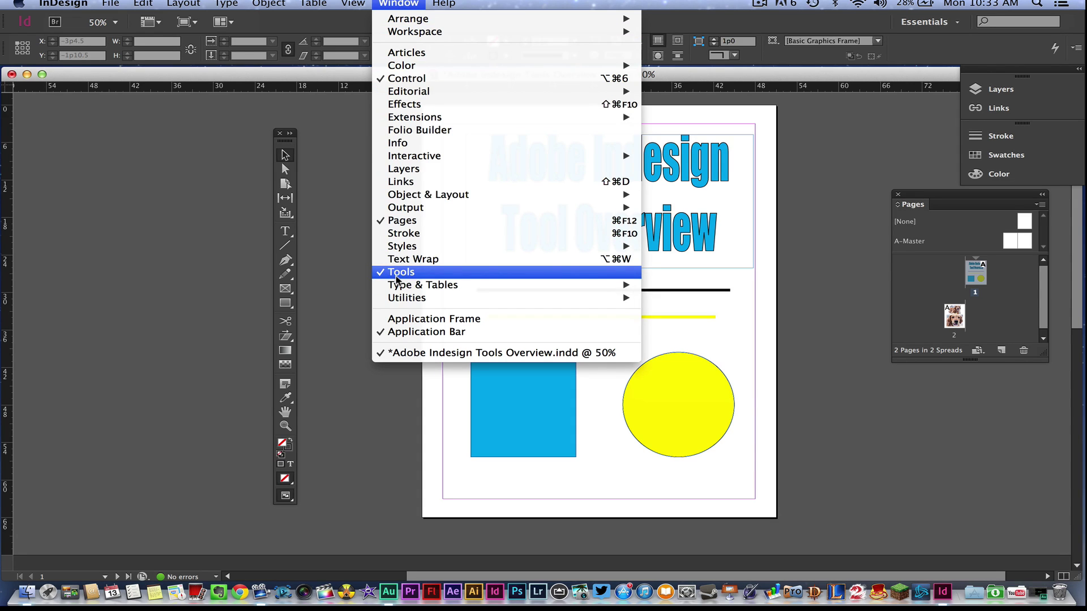
{"action": "left_click", "coordinate": [344, 244]}
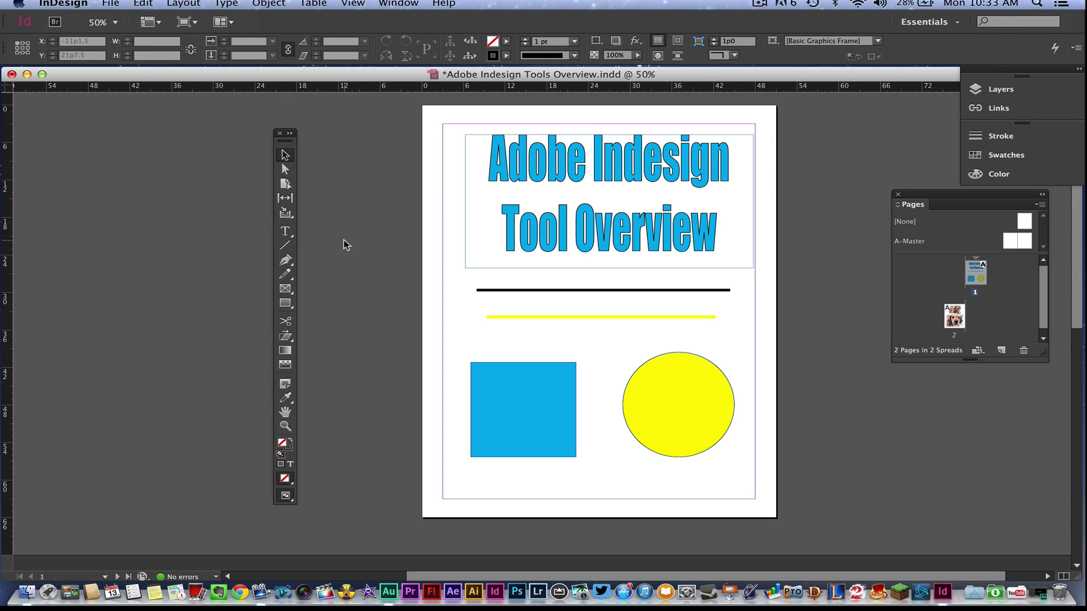
Try docking the Tools panel, and return it to a floating position beside the page.
{"action": "left_click_drag", "start_coordinate": [283, 139], "coordinate": [7, 107]}
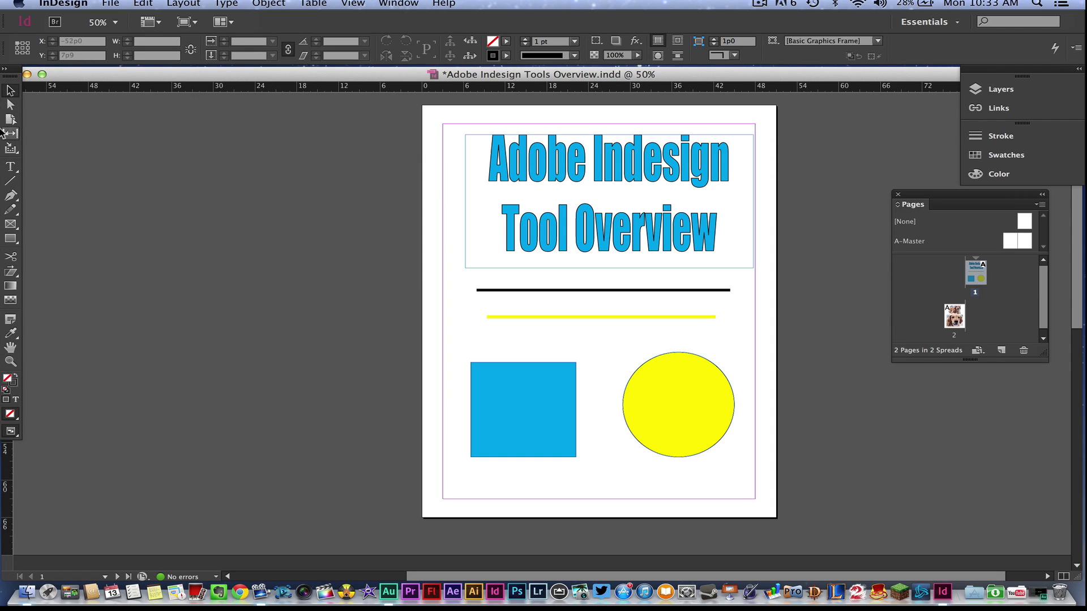
{"action": "left_click_drag", "start_coordinate": [17, 84], "coordinate": [321, 135]}
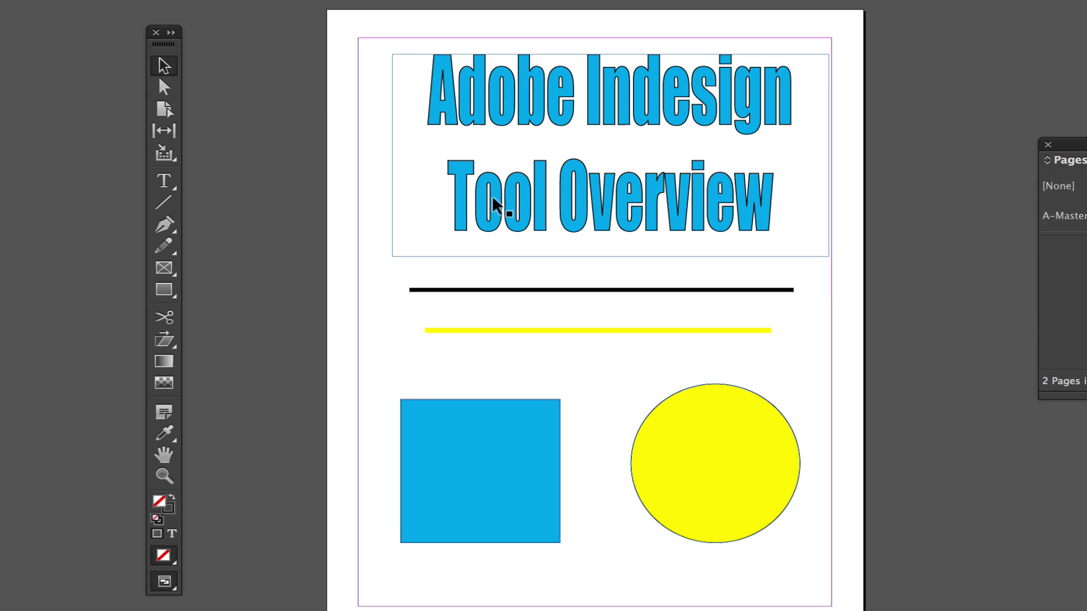
Move the title text frame over to the page's left margin, and undo a trial enlargement of the frame.
{"action": "left_click_drag", "start_coordinate": [560, 198], "coordinate": [583, 206]}
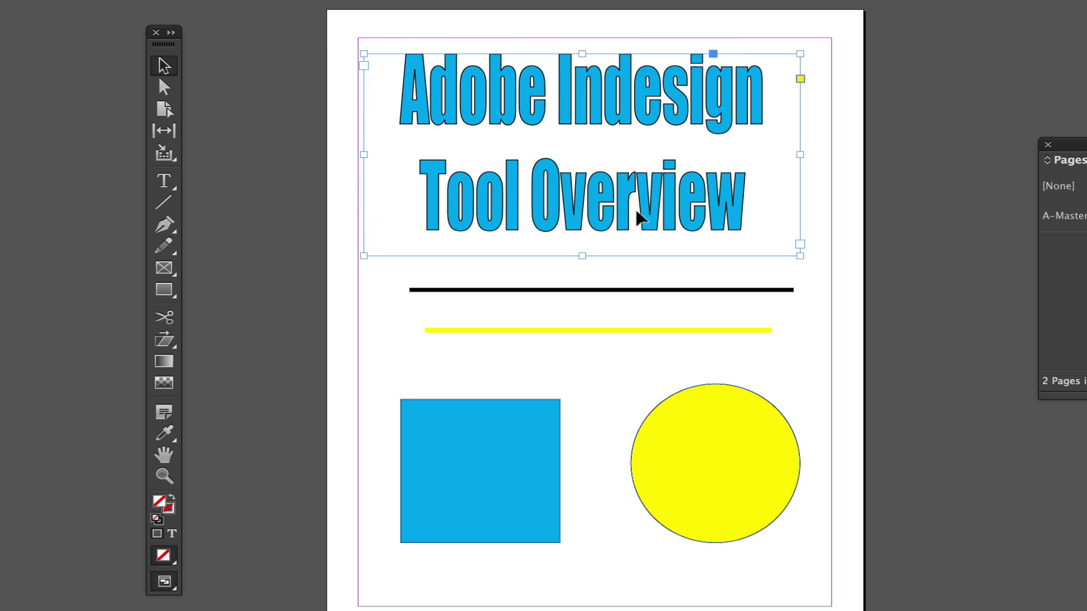
{"action": "left_click_drag", "start_coordinate": [799, 255], "coordinate": [817, 288]}
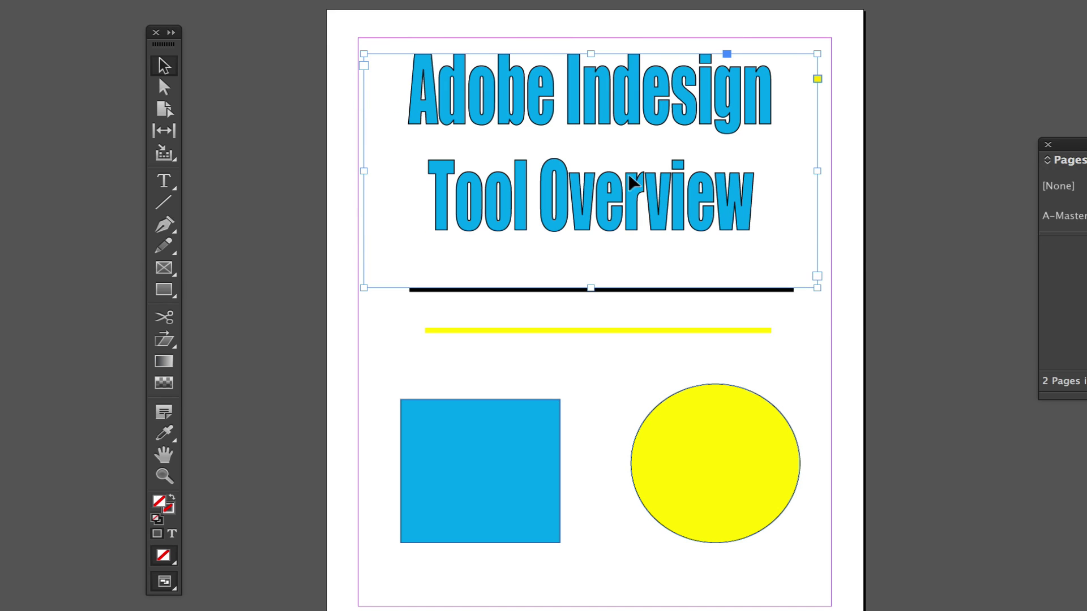
{"action": "key", "text": "ctrl+z"}
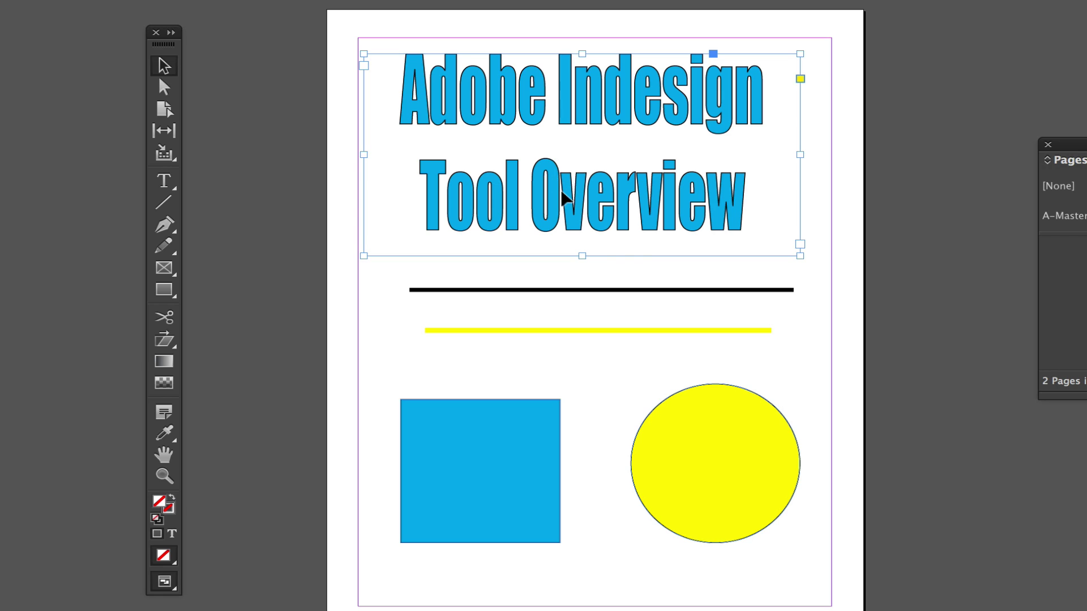
Reshape the blue rectangle into a trapezoid by moving its two upper corner points up and outward with the Direct Selection tool.
{"action": "left_click", "coordinate": [165, 89]}
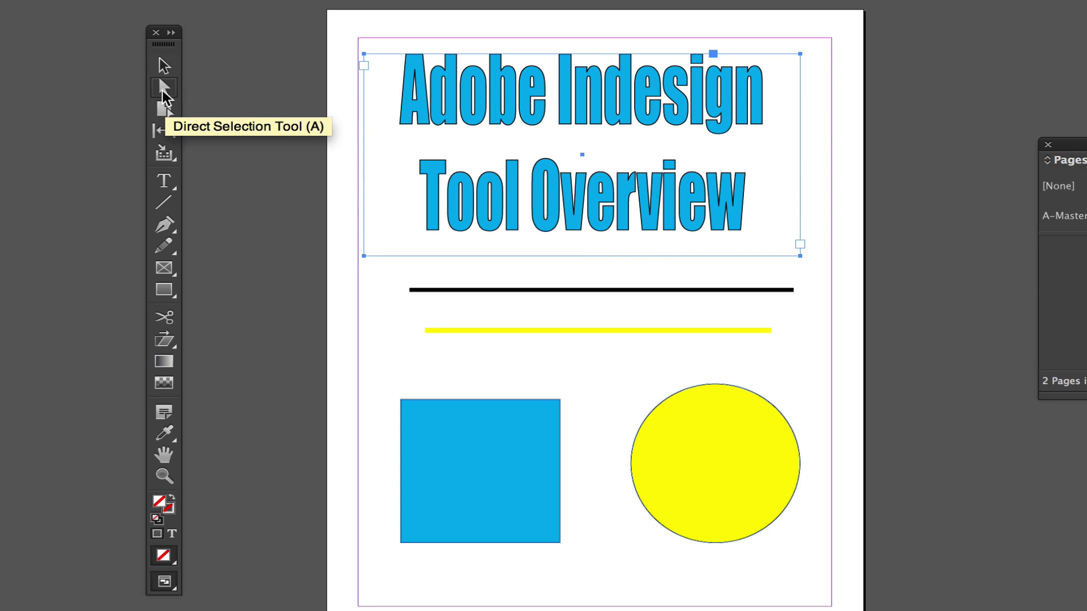
{"action": "left_click", "coordinate": [464, 442]}
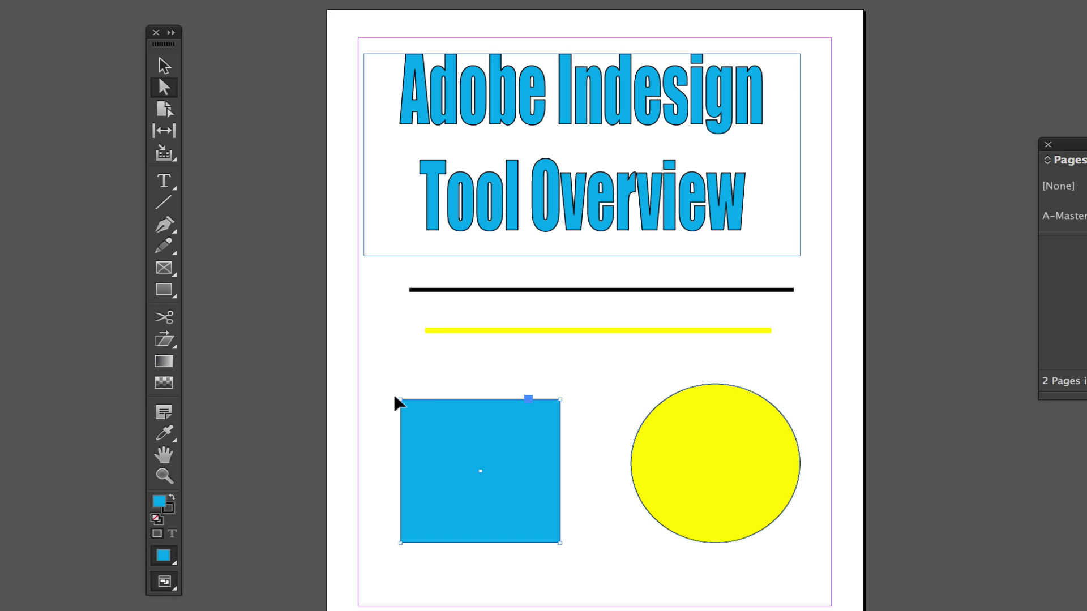
{"action": "left_click_drag", "start_coordinate": [394, 396], "coordinate": [351, 371]}
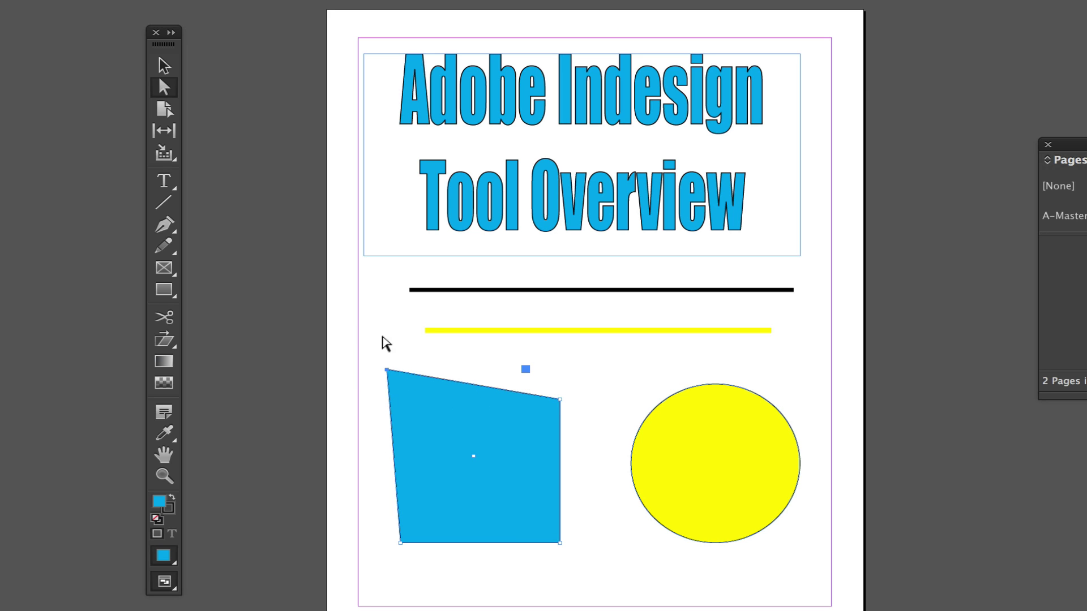
{"action": "left_click_drag", "start_coordinate": [559, 399], "coordinate": [604, 370]}
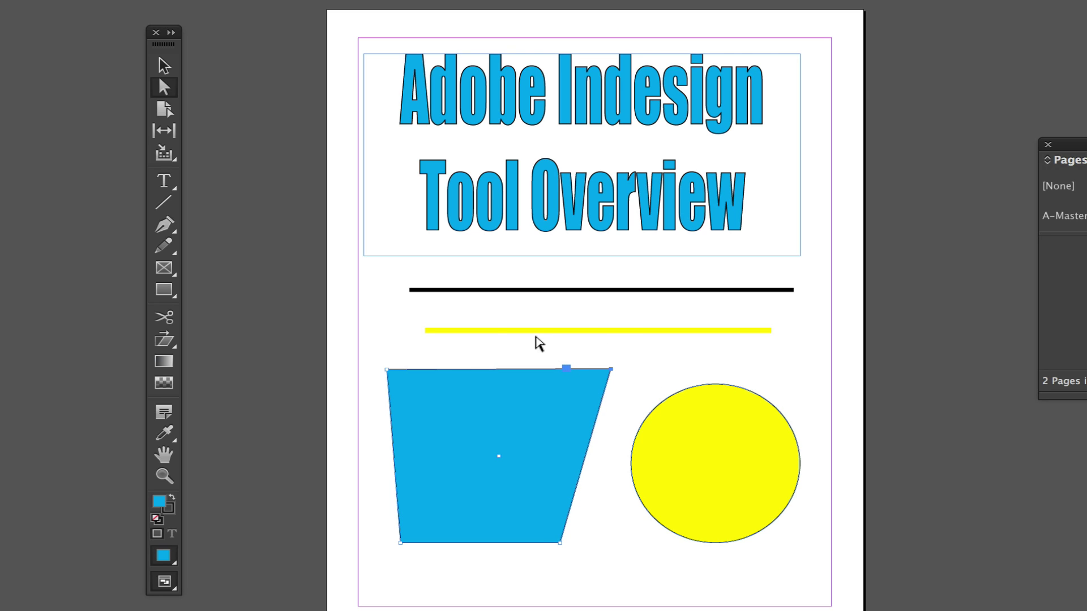
Move the blue trapezoid with the Selection tool, using smart guides to line up its horizontal centre line with the yellow circle's.
{"action": "left_click", "coordinate": [172, 68]}
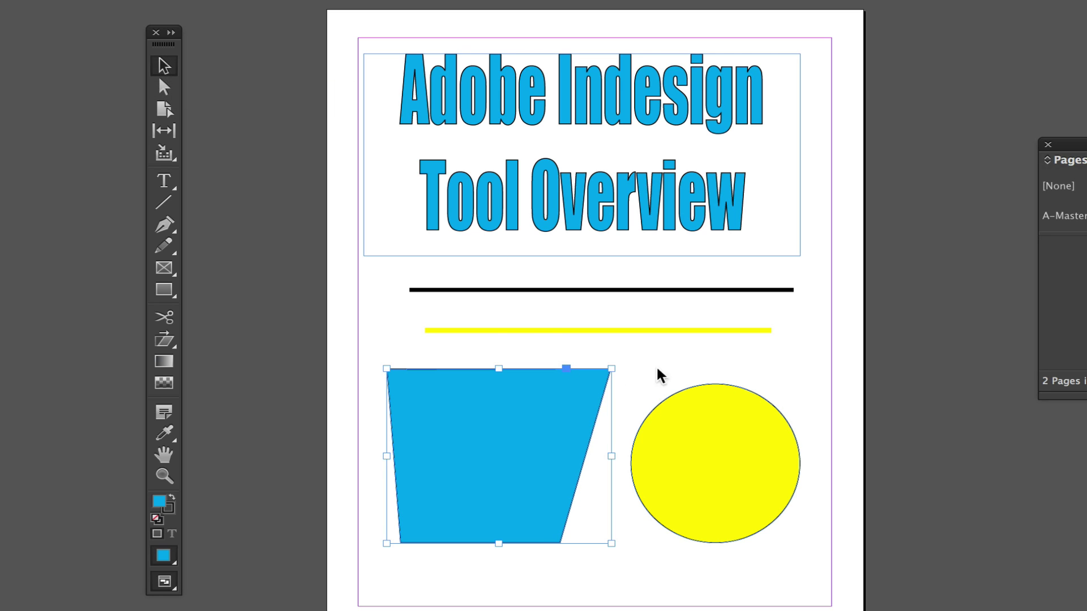
{"action": "left_click_drag", "start_coordinate": [508, 458], "coordinate": [447, 481]}
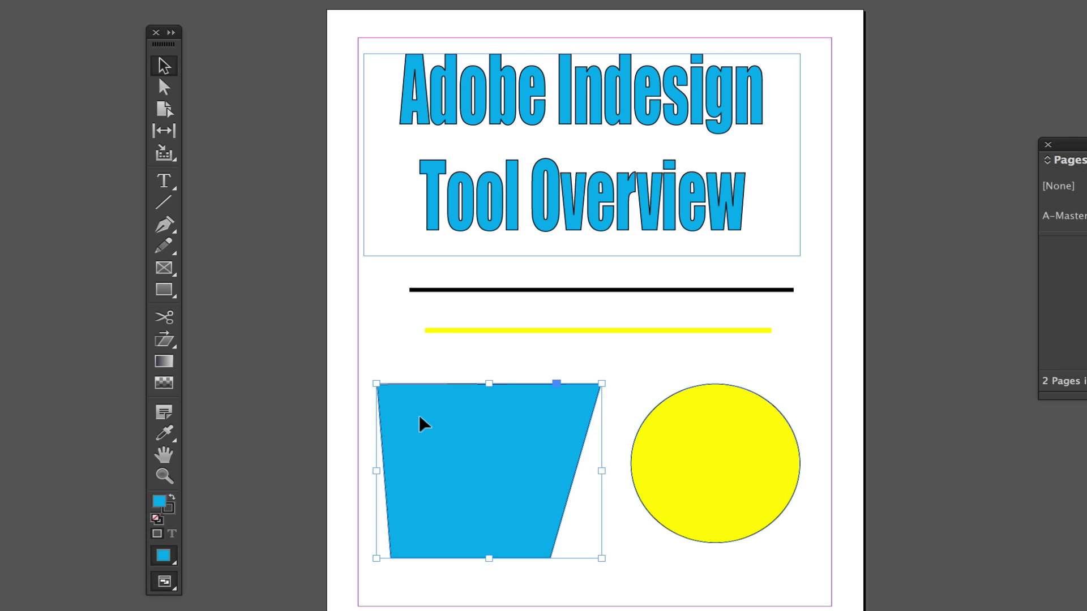
{"action": "left_click_drag", "start_coordinate": [419, 444], "coordinate": [447, 449]}
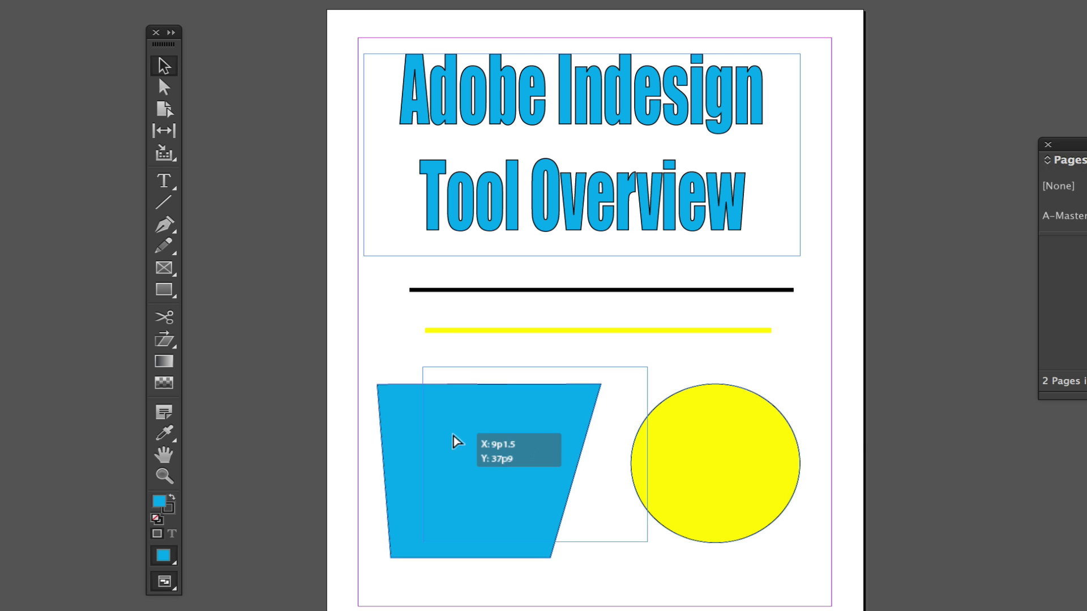
{"action": "left_click_drag", "start_coordinate": [327, 320], "coordinate": [402, 283]}
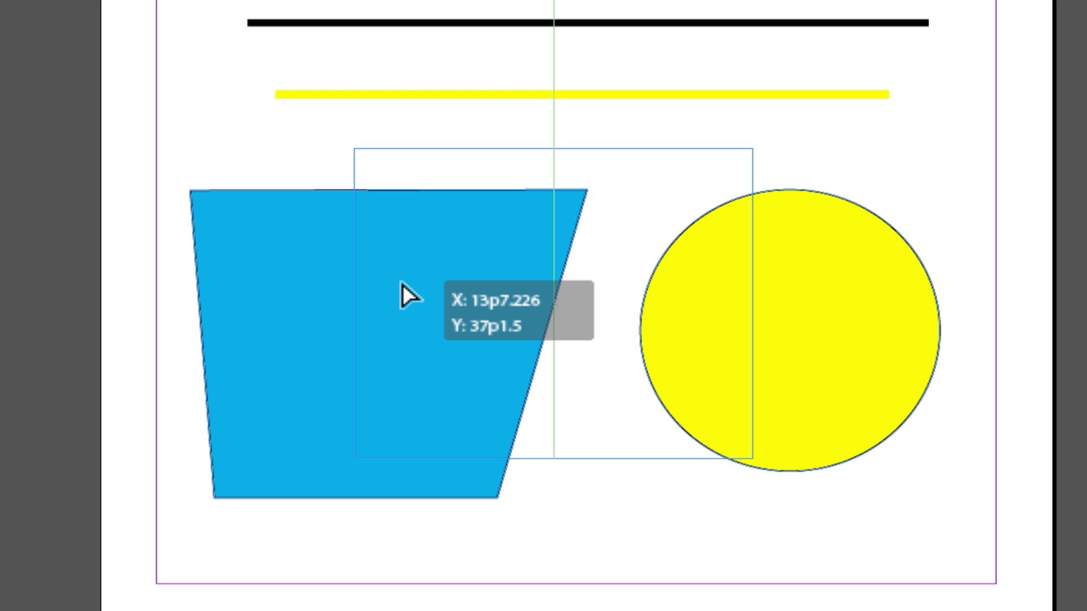
{"action": "left_click_drag", "start_coordinate": [402, 283], "coordinate": [399, 290]}
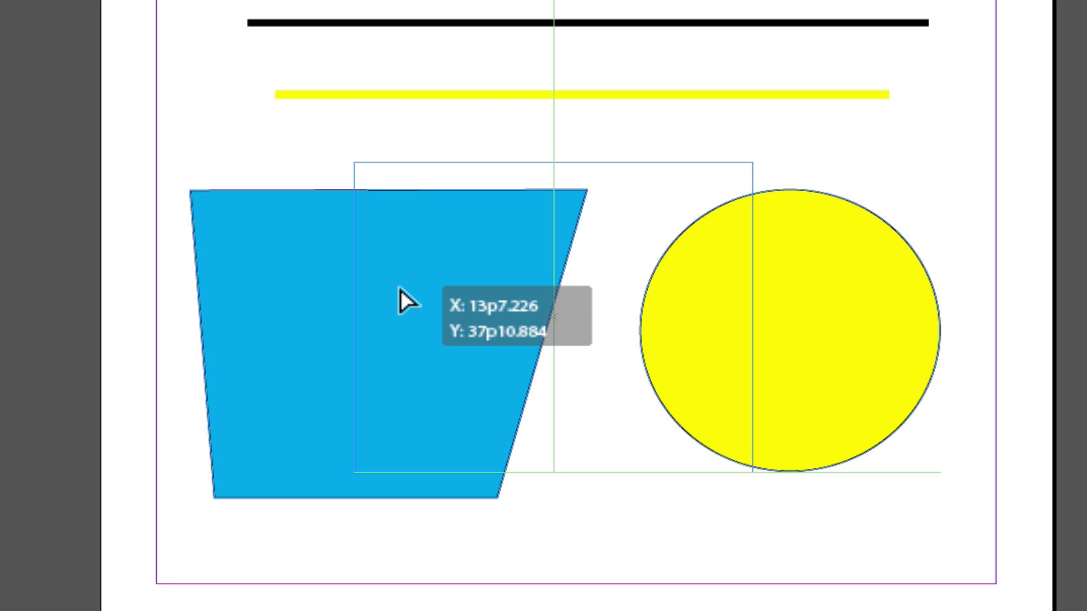
{"action": "left_click_drag", "start_coordinate": [398, 290], "coordinate": [394, 294]}
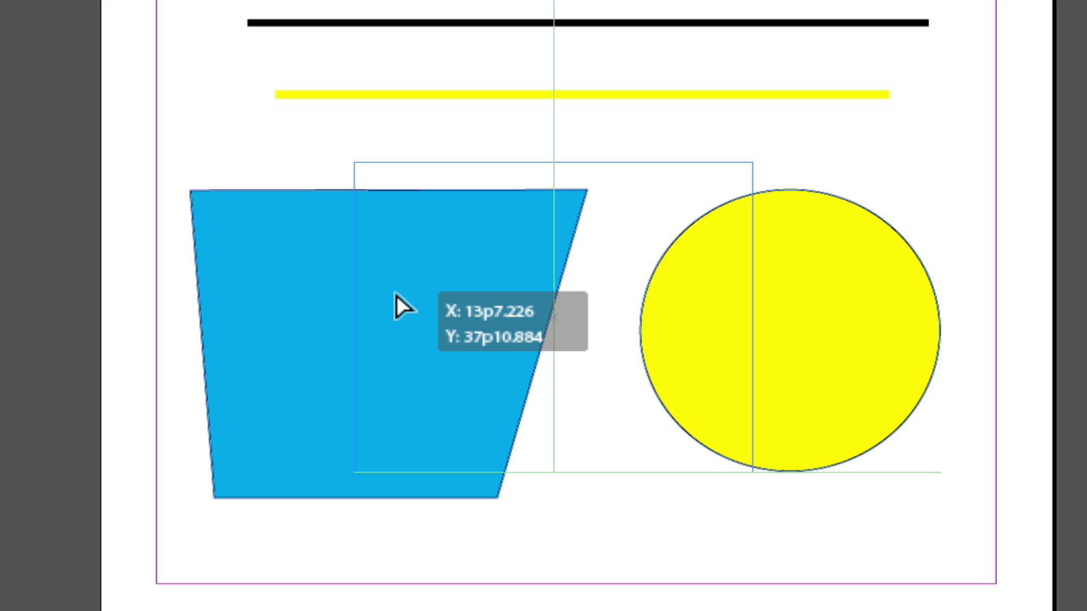
{"action": "left_click_drag", "start_coordinate": [396, 295], "coordinate": [238, 314]}
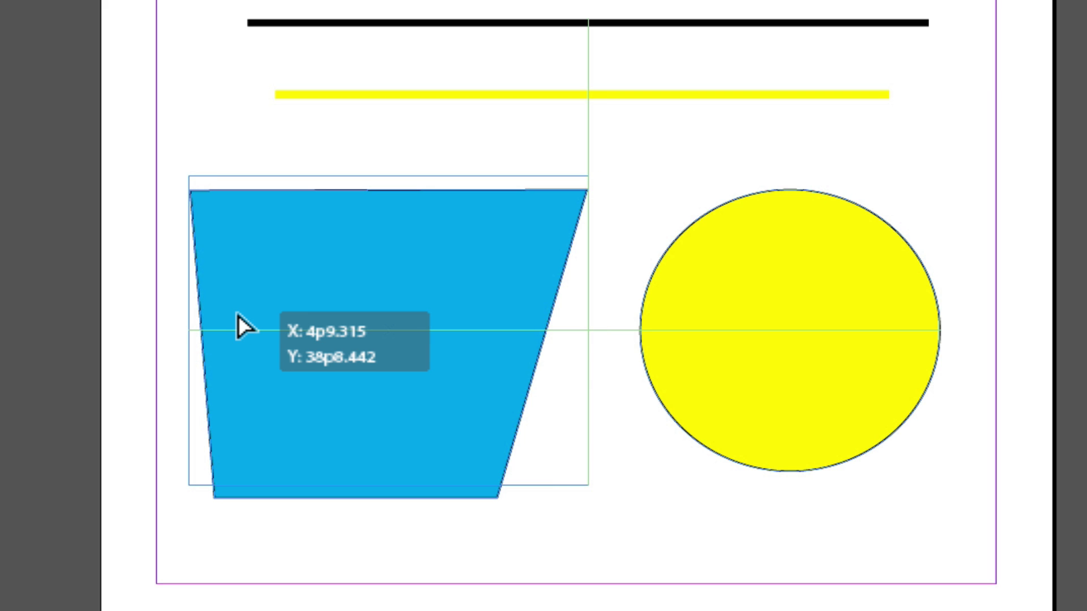
{"action": "left_click_drag", "start_coordinate": [238, 315], "coordinate": [251, 314]}
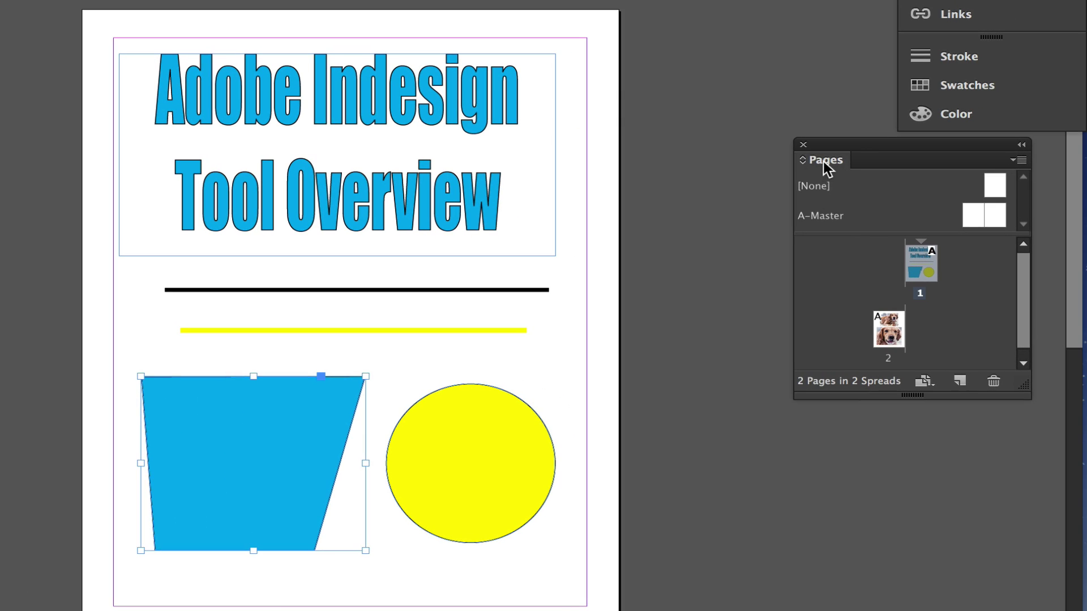
Dock the floating Pages panel beneath the Color panel and open it.
{"action": "left_click_drag", "start_coordinate": [823, 161], "coordinate": [704, 266]}
{"action": "left_click_drag", "start_coordinate": [728, 250], "coordinate": [953, 163]}
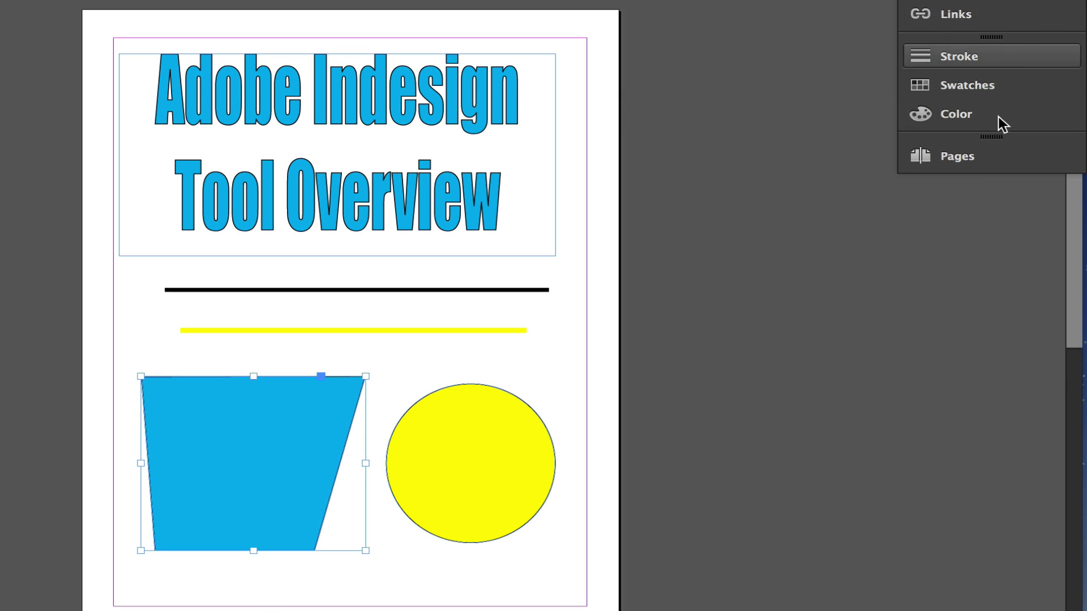
{"action": "left_click", "coordinate": [943, 158]}
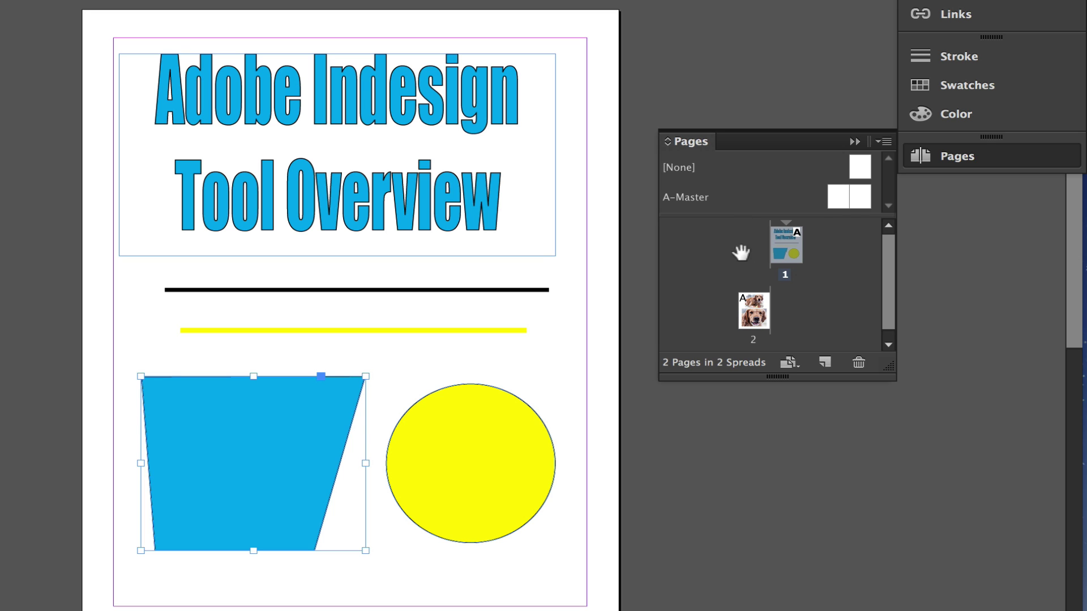
View page 2 with the dog photos and return to page 1.
{"action": "double_click", "coordinate": [754, 317]}
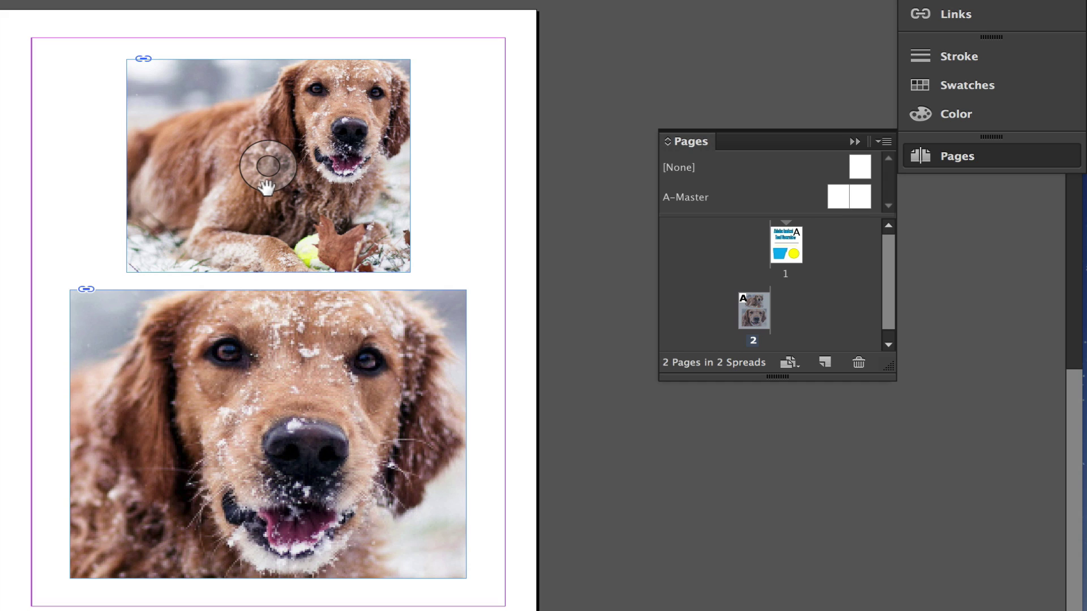
{"action": "double_click", "coordinate": [788, 244]}
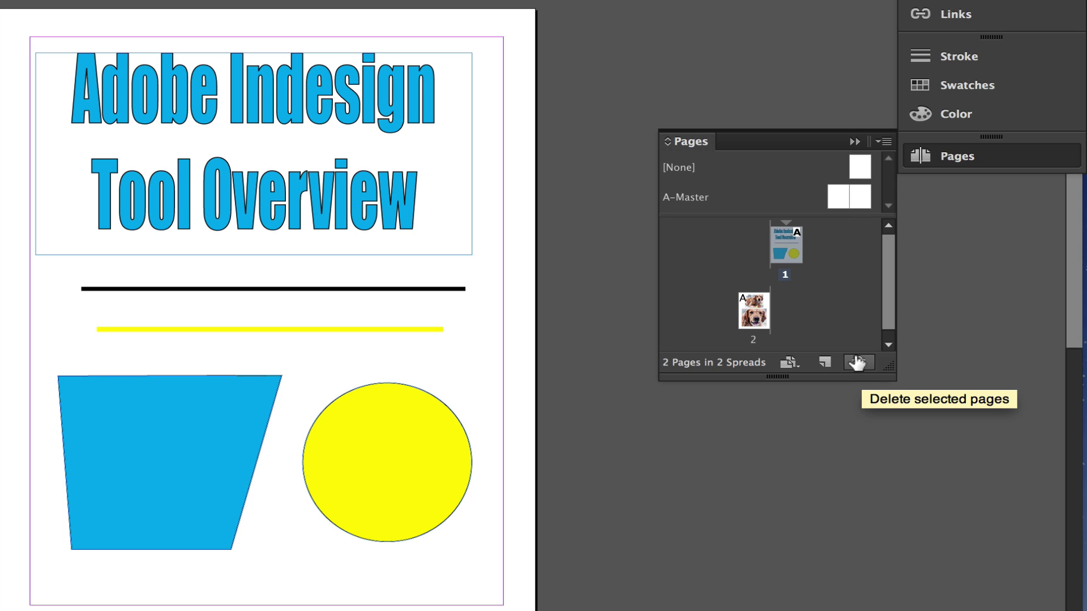
Insert a blank page after page 1, delete a page again and go back to page 1.
{"action": "left_click", "coordinate": [819, 360]}
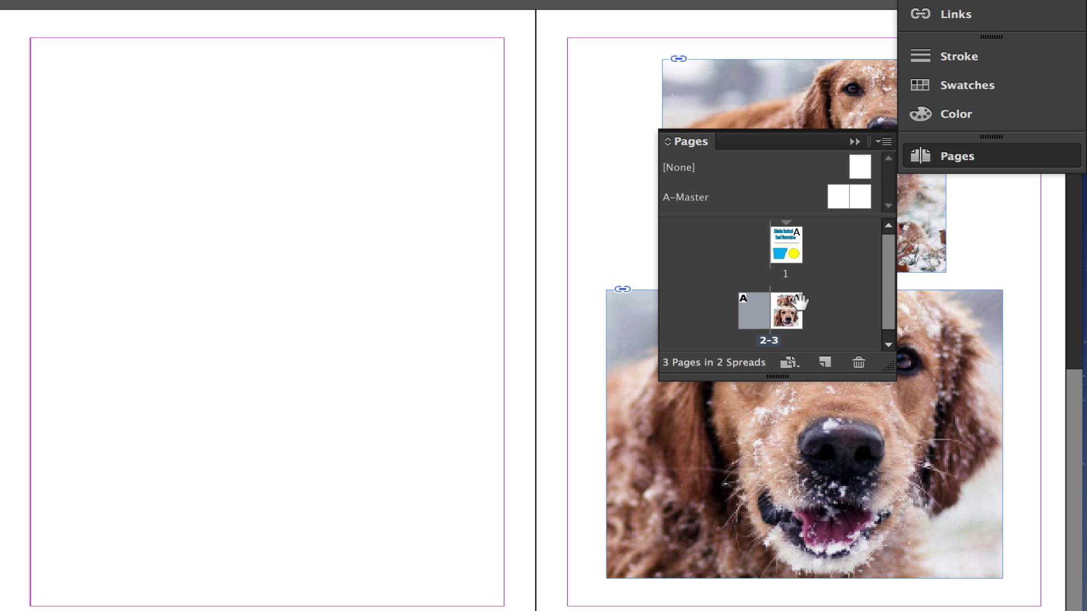
{"action": "left_click", "coordinate": [858, 362]}
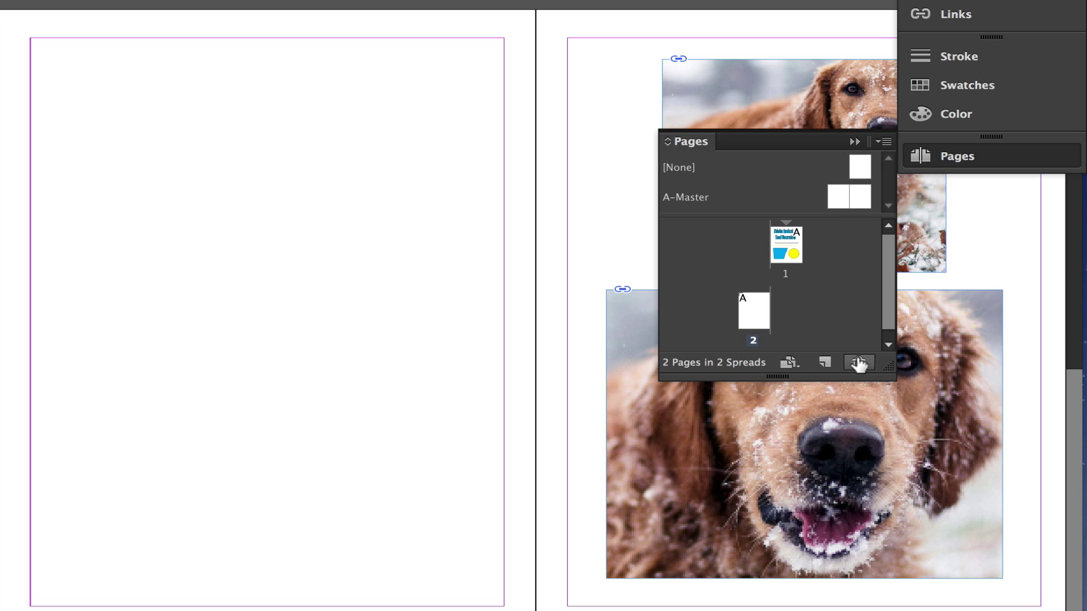
{"action": "double_click", "coordinate": [786, 246]}
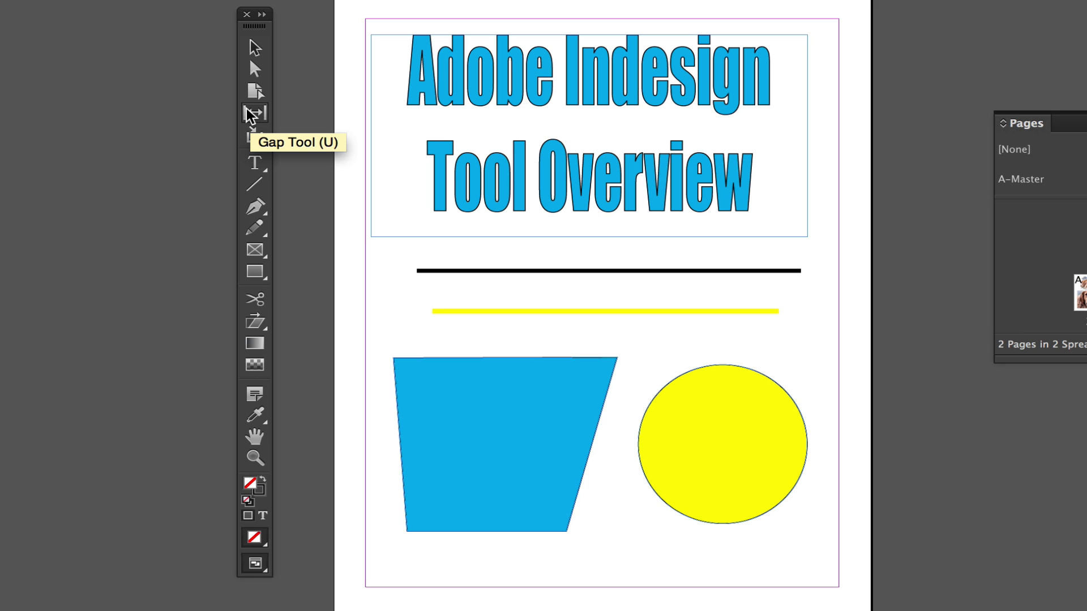
Use the Gap tool to widen the space left of the blue trapezoid and shift the gap between trapezoid and yellow circle leftward.
{"action": "left_click", "coordinate": [249, 113]}
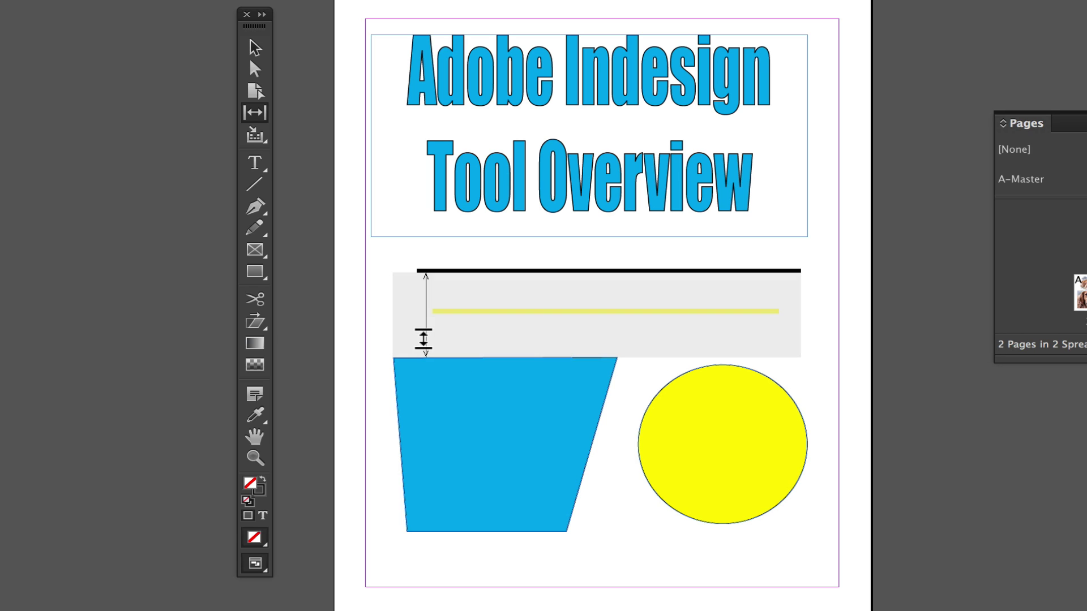
{"action": "left_click_drag", "start_coordinate": [381, 402], "coordinate": [353, 415]}
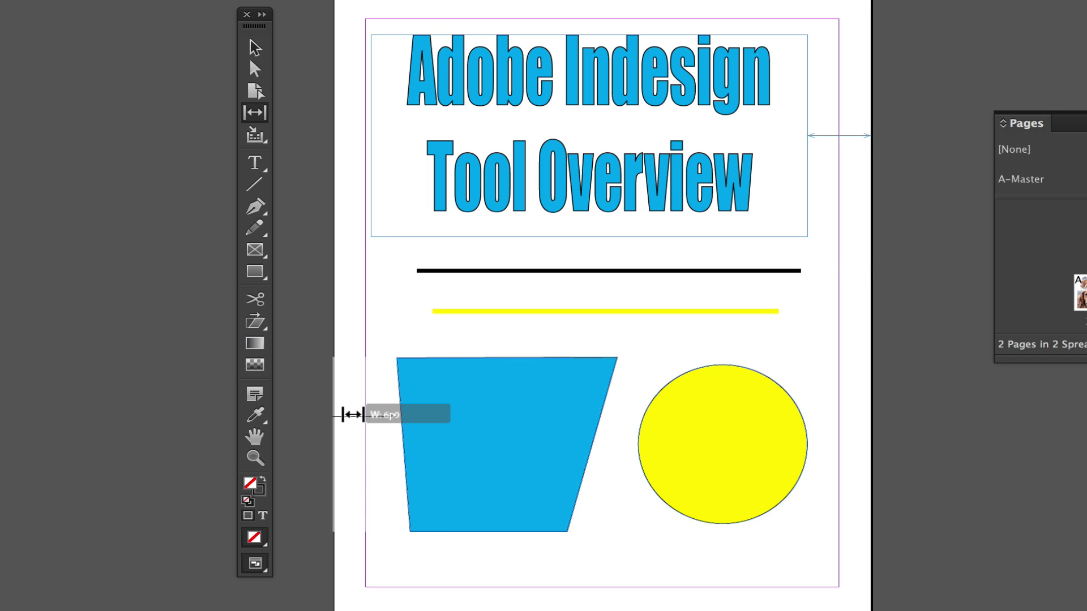
{"action": "left_click_drag", "start_coordinate": [353, 415], "coordinate": [370, 429]}
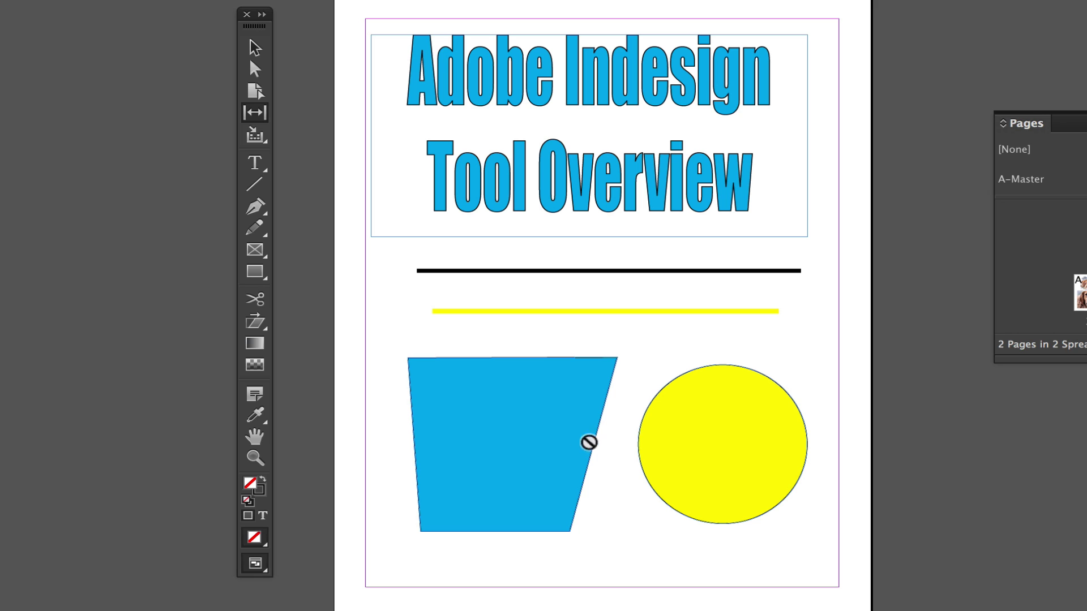
{"action": "left_click_drag", "start_coordinate": [616, 449], "coordinate": [541, 455]}
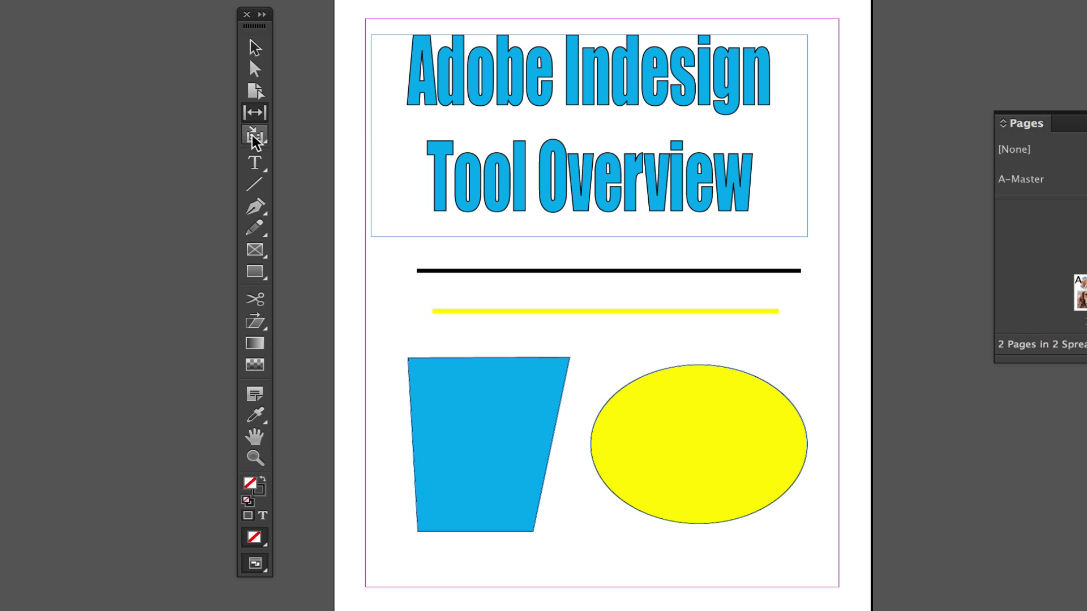
Switch from the Type tool to its Type on a Path variant.
{"action": "left_click", "coordinate": [254, 168]}
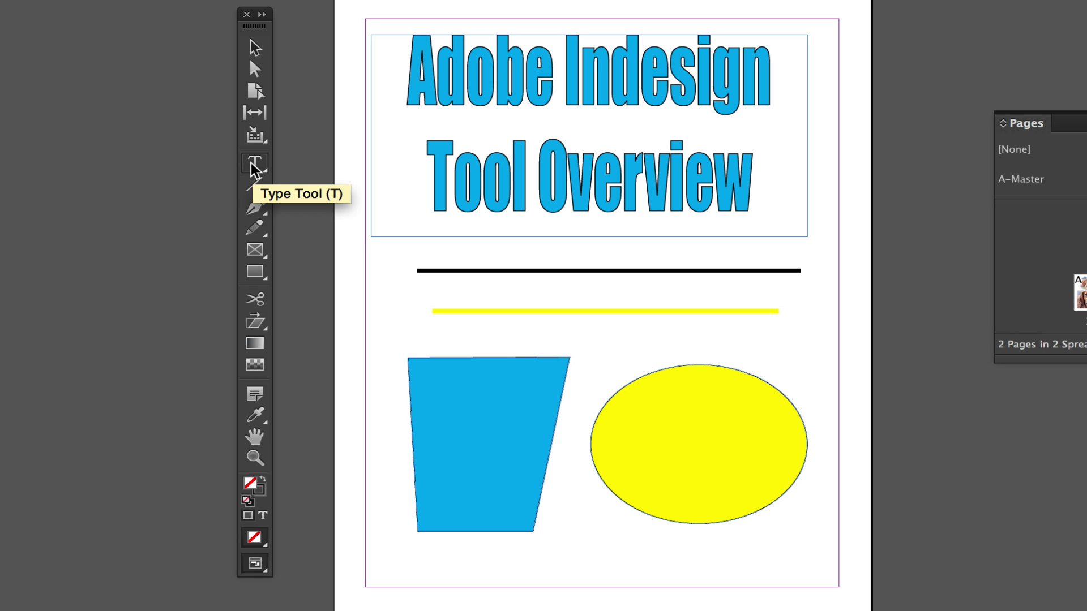
{"action": "left_click_drag", "start_coordinate": [253, 168], "coordinate": [291, 166]}
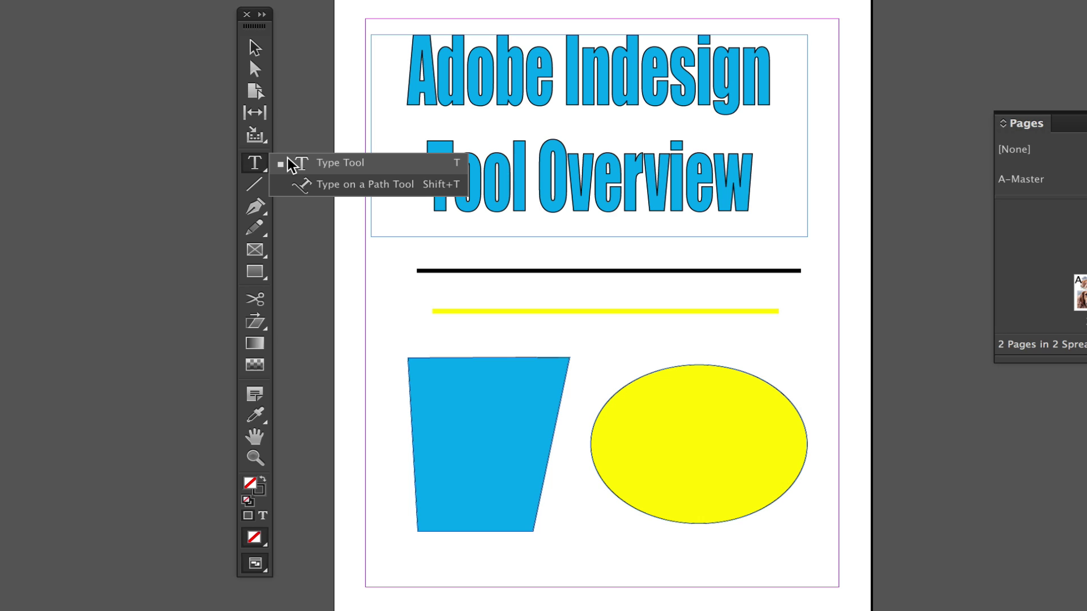
{"action": "left_click", "coordinate": [339, 185]}
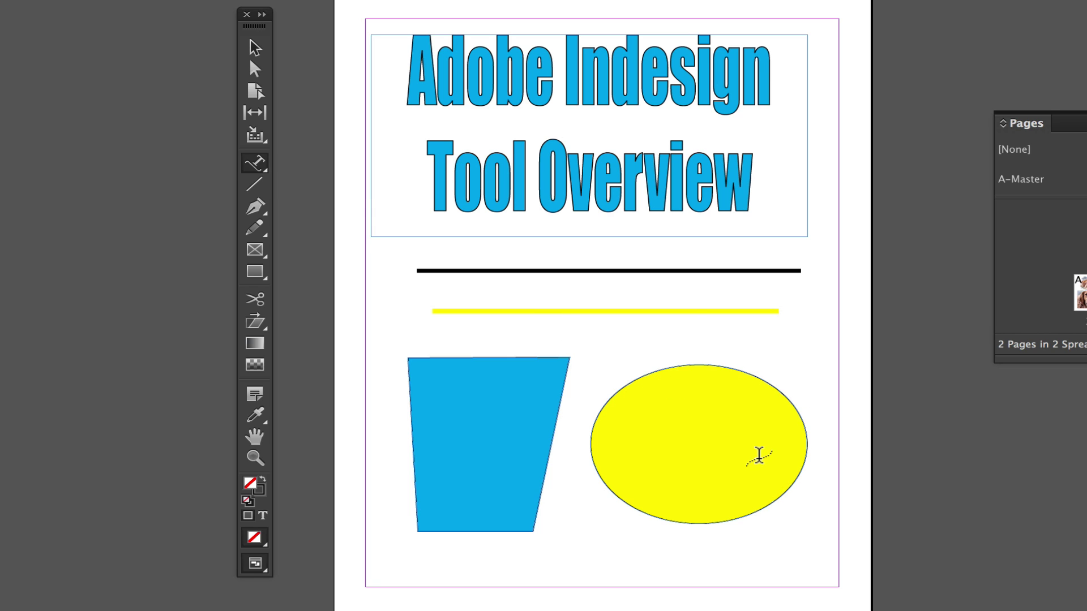
Draw a new text frame over the left ends of the black and yellow lines with the Type tool and undo it.
{"action": "left_click_drag", "start_coordinate": [262, 166], "coordinate": [318, 165]}
{"action": "left_click_drag", "start_coordinate": [388, 261], "coordinate": [535, 322]}
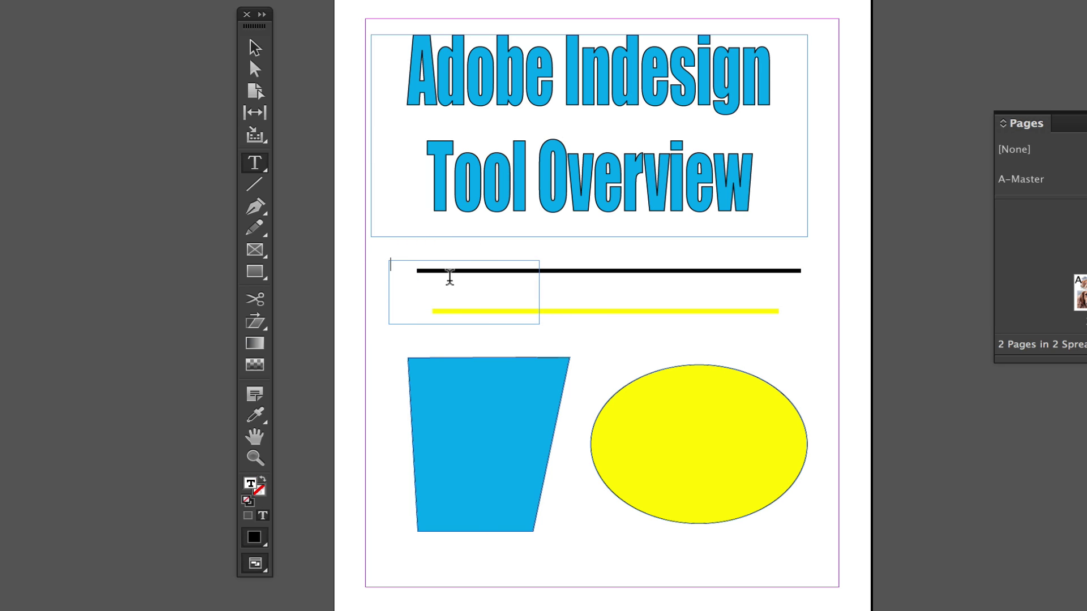
{"action": "key", "text": "ctrl+z"}
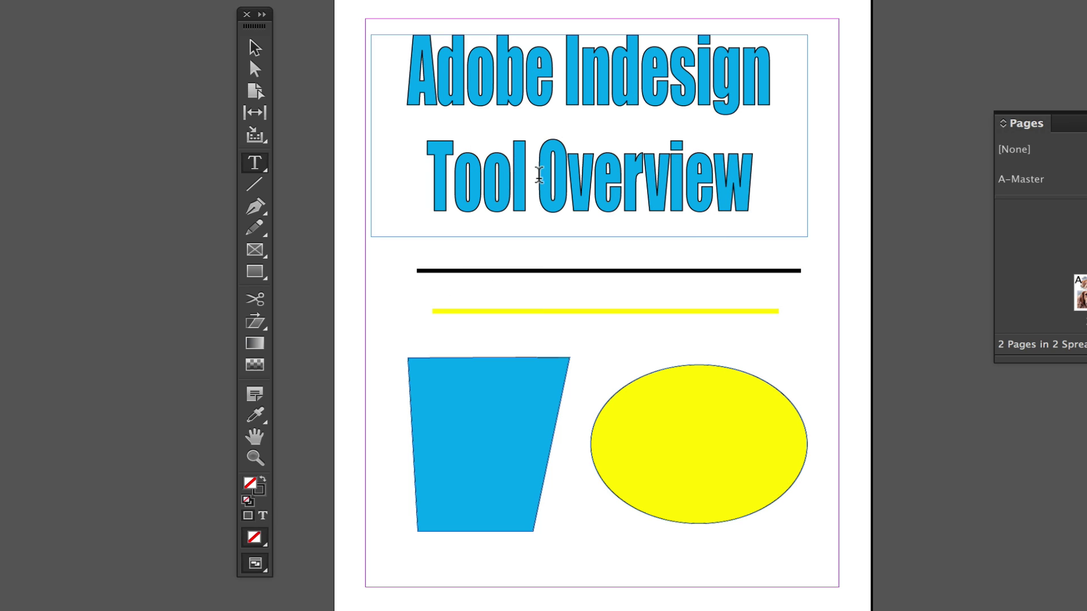
Place the text cursor in the title and mark Arial Rounded MT Bold and BadaBoom BB as favorite fonts.
{"action": "left_click", "coordinate": [538, 172]}
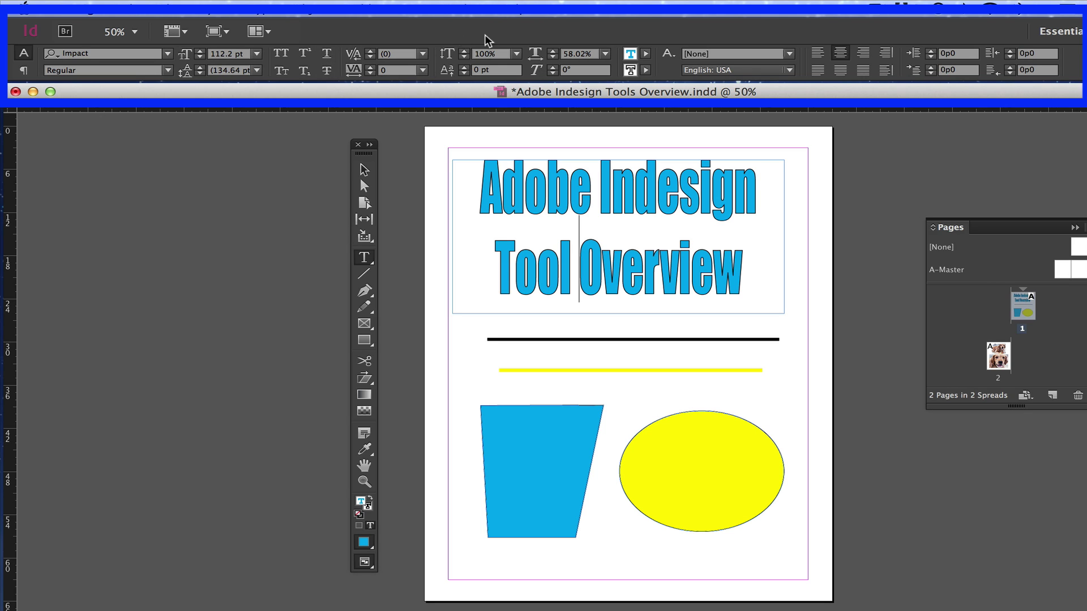
{"action": "left_click", "coordinate": [167, 54]}
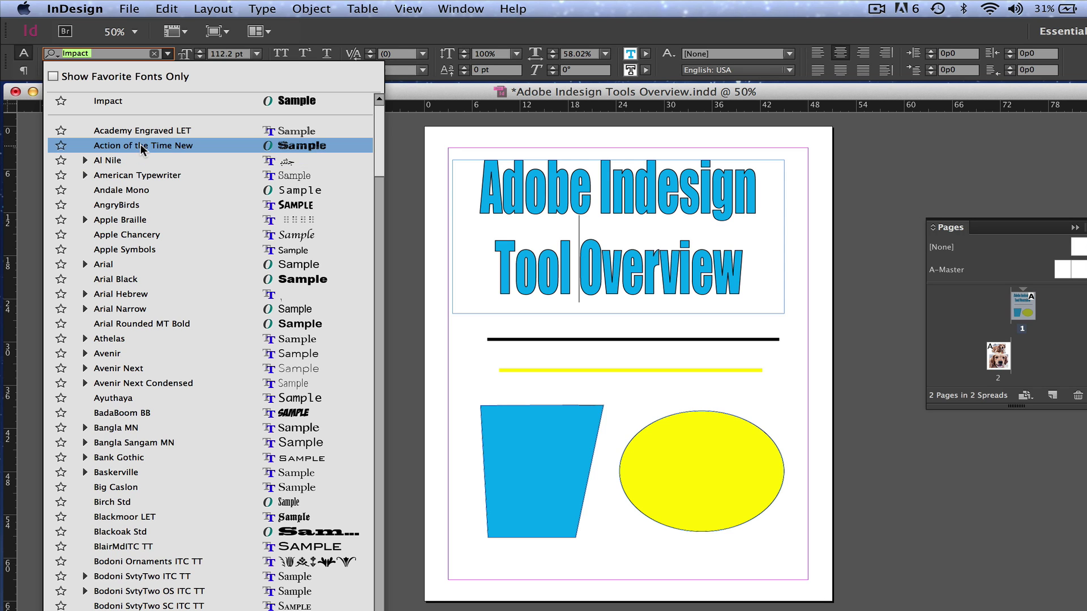
{"action": "left_click", "coordinate": [60, 326]}
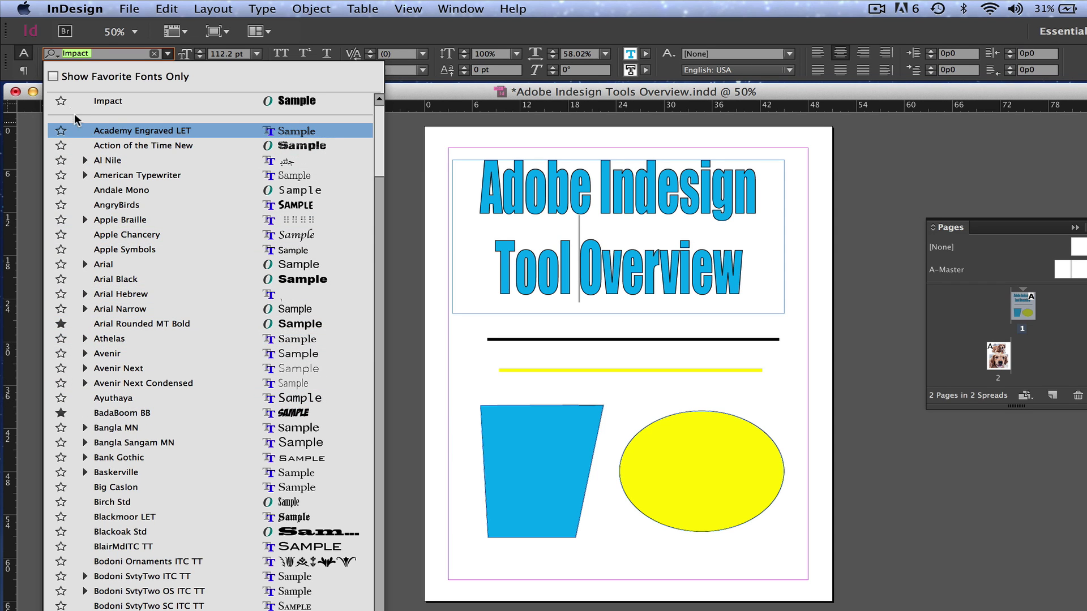
Filter the font list to favorites only, restore the full list and close it without changing the title's font.
{"action": "left_click", "coordinate": [54, 76]}
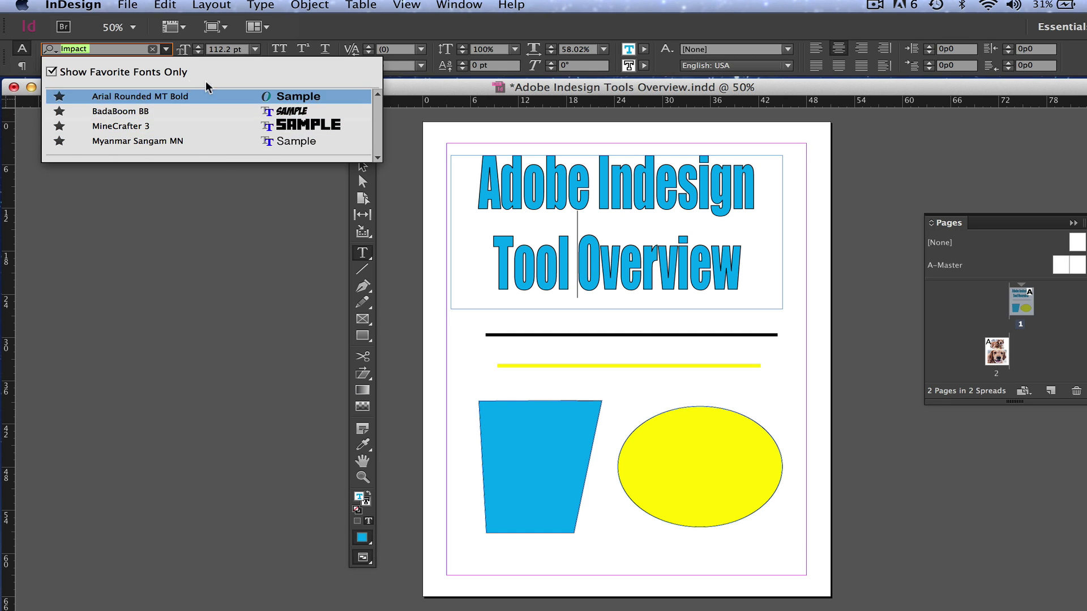
{"action": "left_click", "coordinate": [51, 73]}
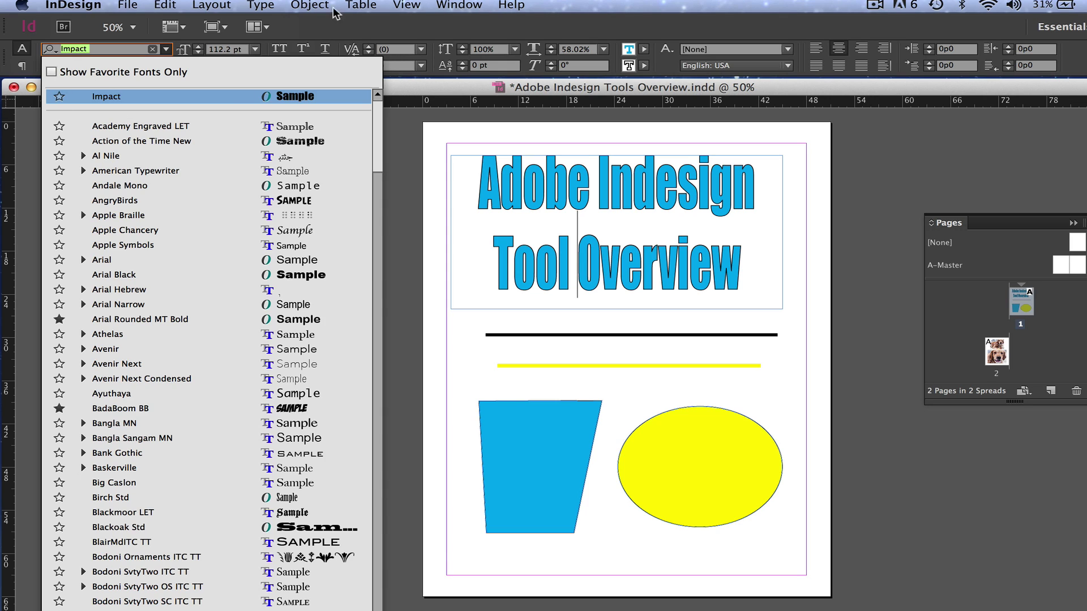
{"action": "left_click", "coordinate": [345, 25]}
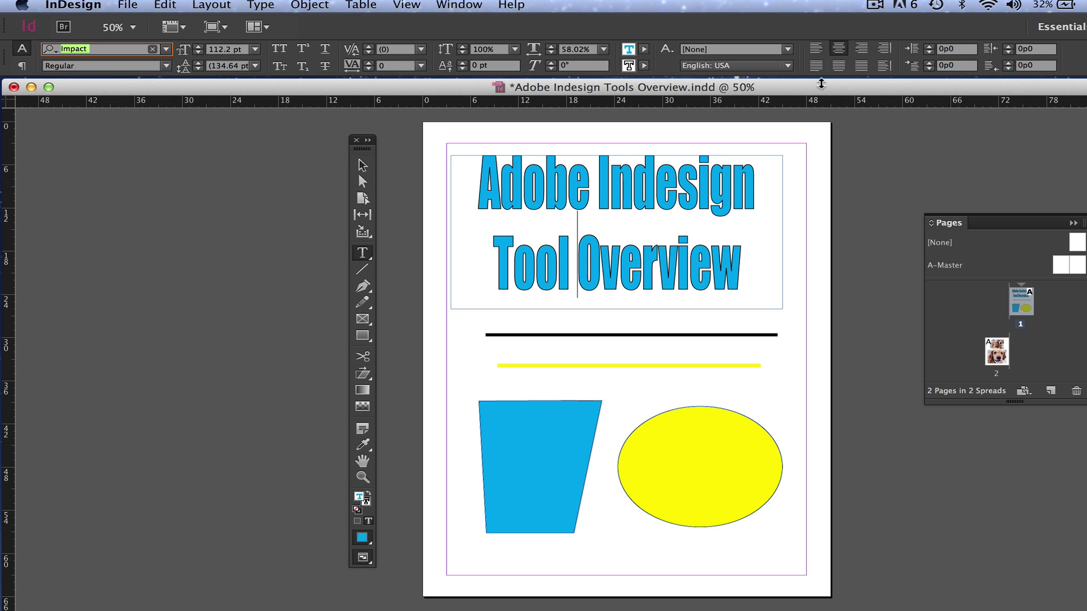
Draw a straight horizontal line between the black and yellow lines and a vertical one beside the trapezoid, and undo both.
{"action": "left_click", "coordinate": [359, 270]}
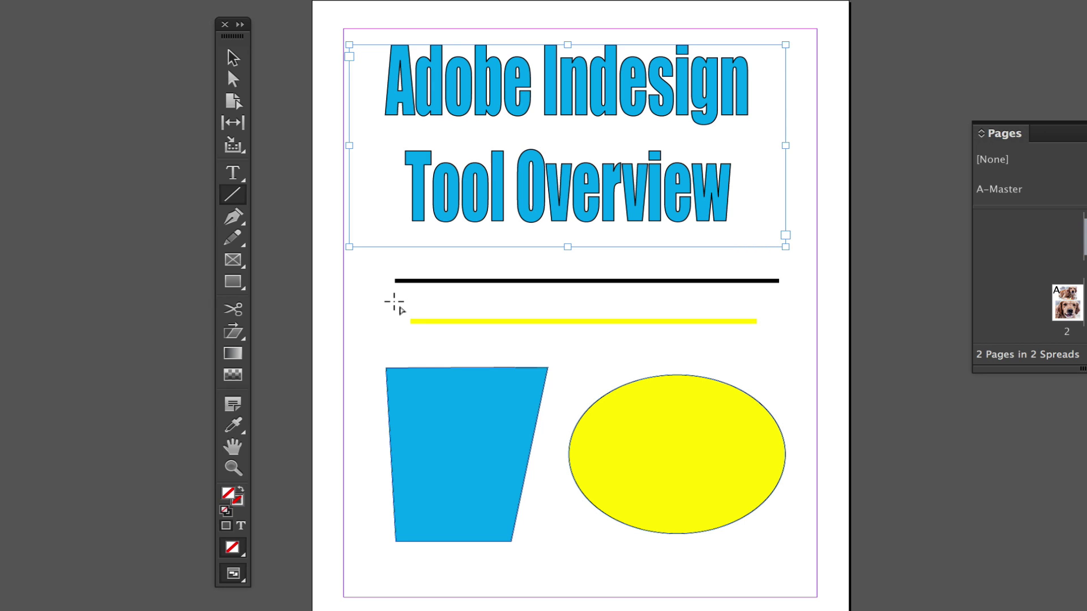
{"action": "left_click_drag", "start_coordinate": [384, 304], "coordinate": [669, 270]}
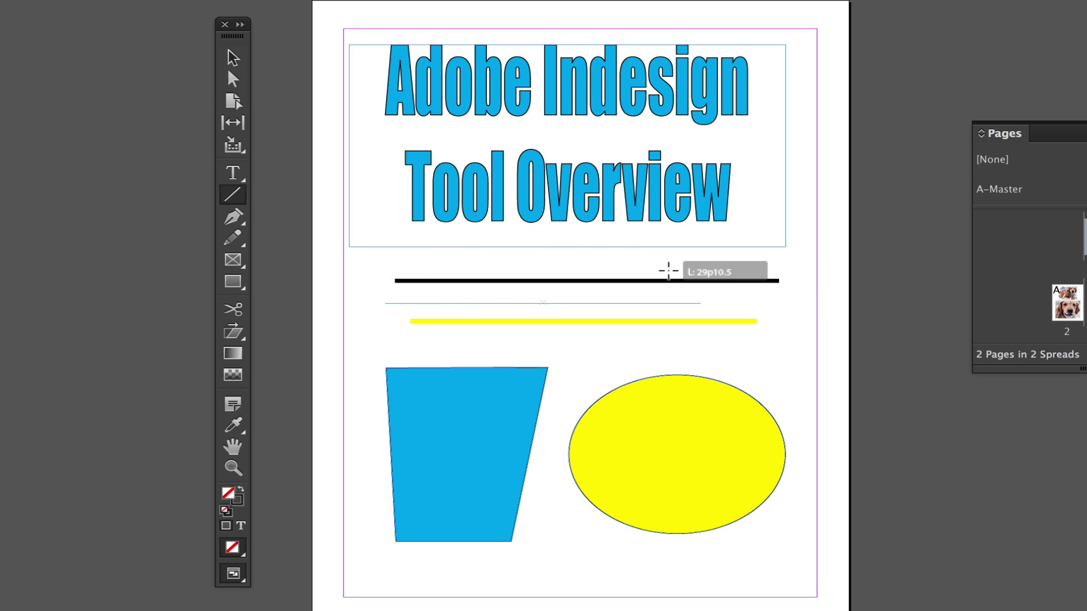
{"action": "left_click_drag", "start_coordinate": [669, 270], "coordinate": [784, 304]}
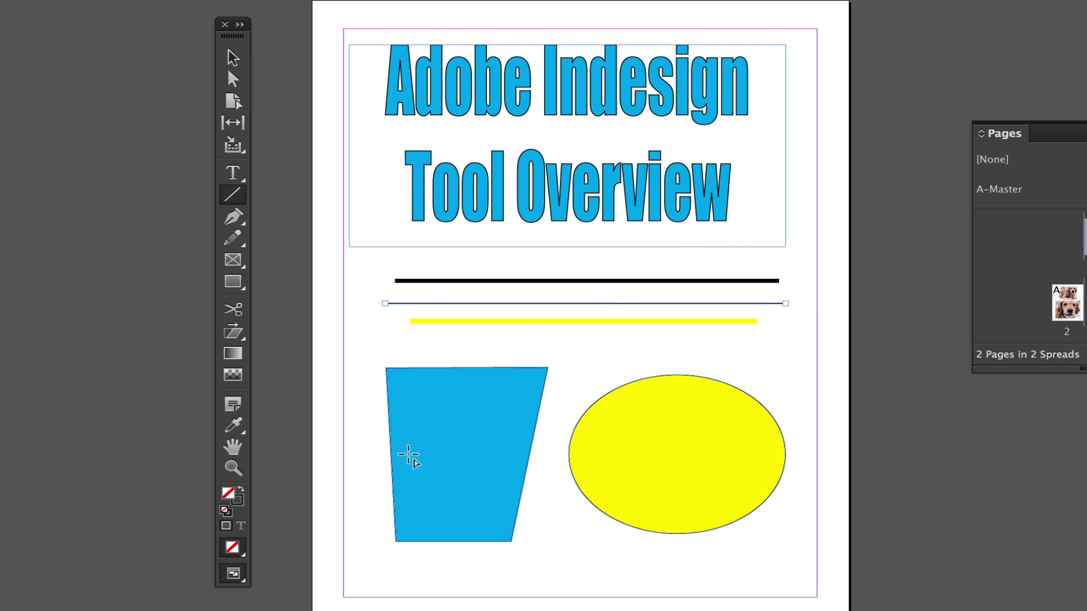
{"action": "left_click_drag", "start_coordinate": [368, 293], "coordinate": [362, 542]}
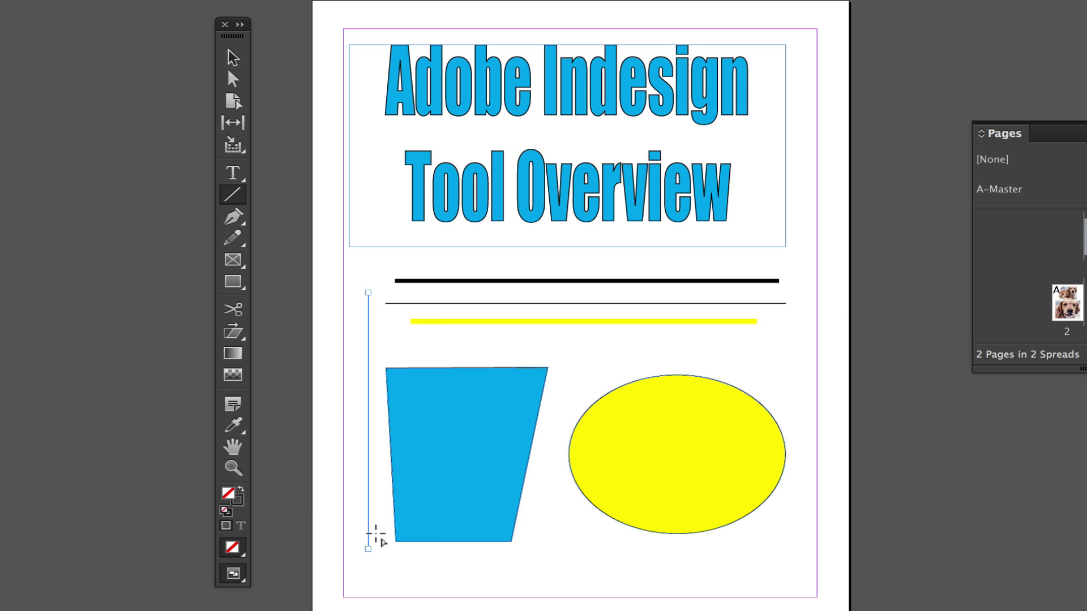
{"action": "key", "text": "ctrl+z"}
{"action": "key", "text": "ctrl+z"}
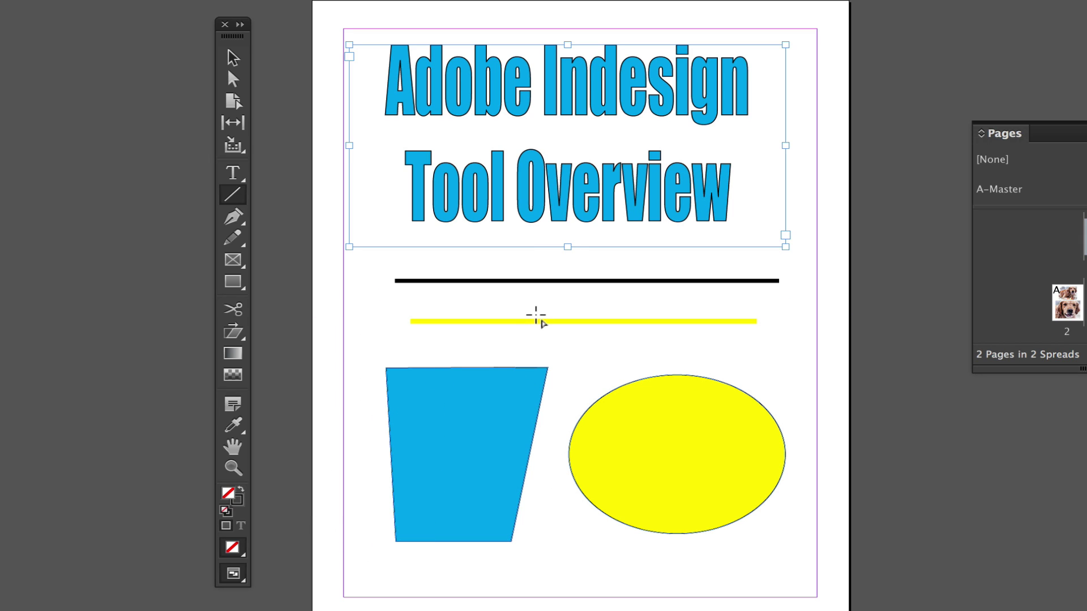
Draw a closed three-point shape with curved edges over the upper left of the yellow ellipse using the Pen tool, and undo it.
{"action": "left_click", "coordinate": [234, 217]}
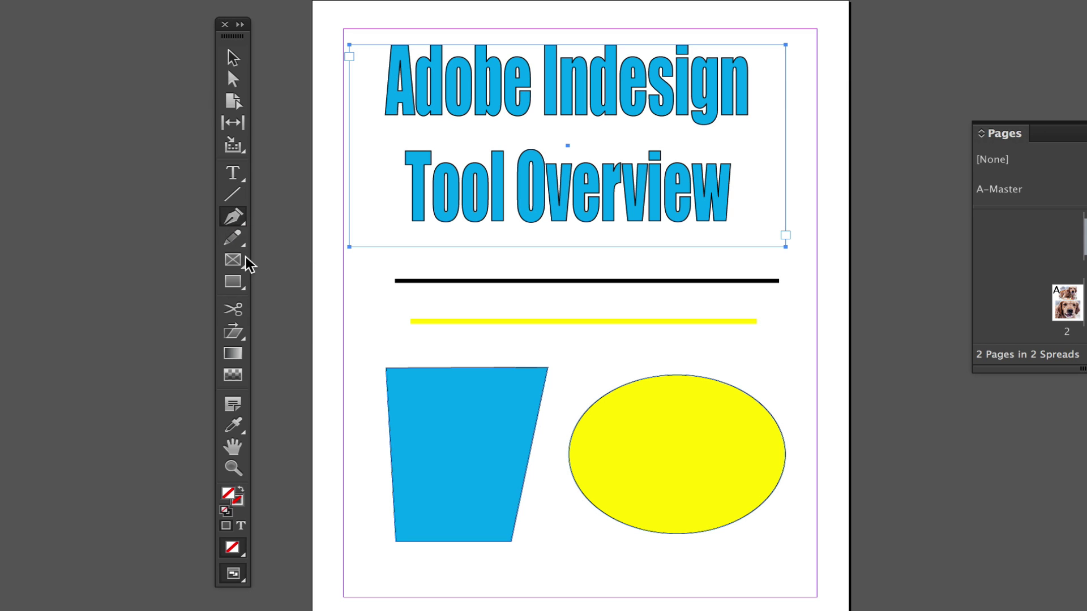
{"action": "left_click", "coordinate": [591, 355]}
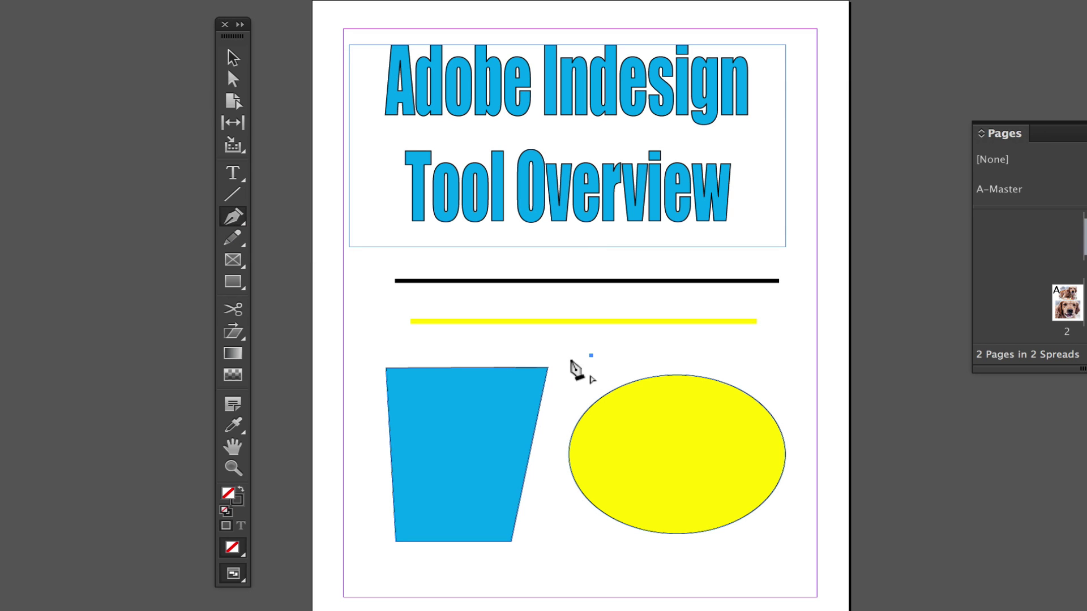
{"action": "left_click", "coordinate": [561, 405]}
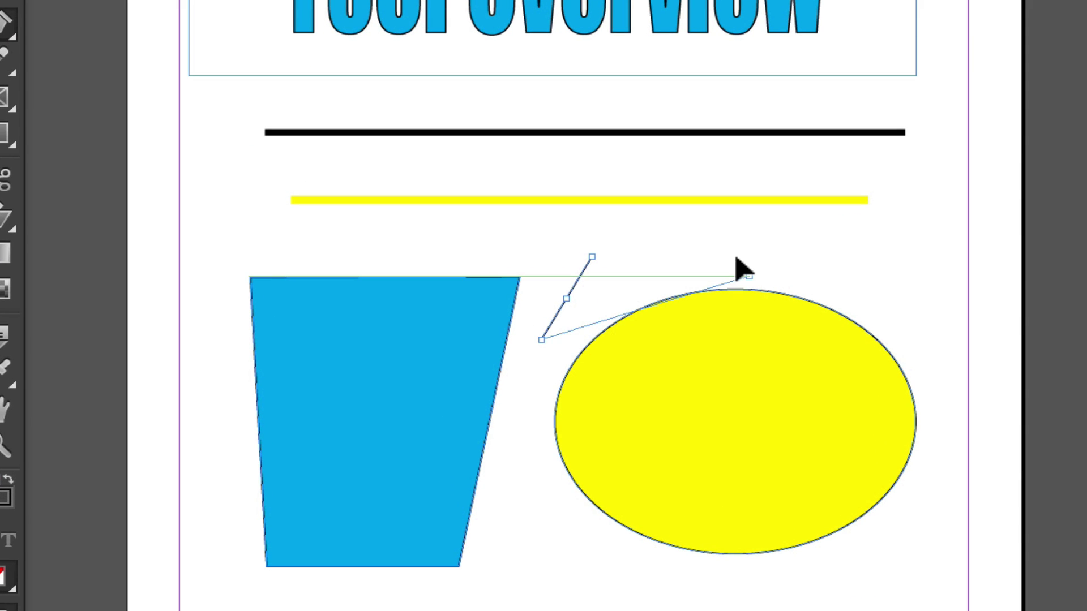
{"action": "left_click_drag", "start_coordinate": [748, 276], "coordinate": [748, 256]}
{"action": "left_click", "coordinate": [591, 257]}
{"action": "left_click_drag", "start_coordinate": [592, 257], "coordinate": [587, 232]}
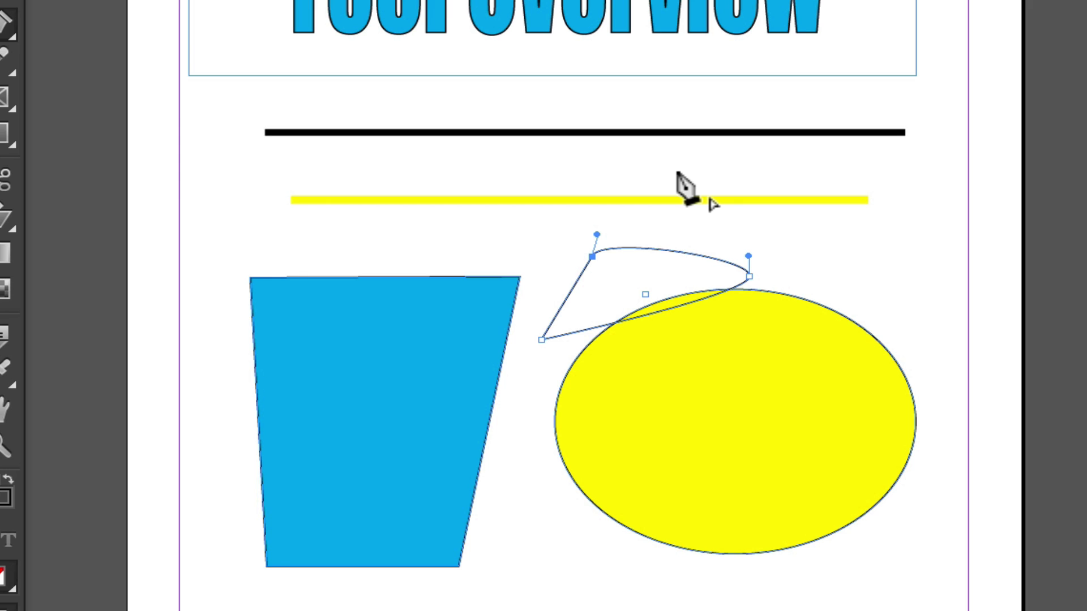
{"action": "key", "text": "ctrl+z"}
{"action": "key", "text": "ctrl+z"}
{"action": "key", "text": "ctrl+z"}
{"action": "key", "text": "ctrl+z"}
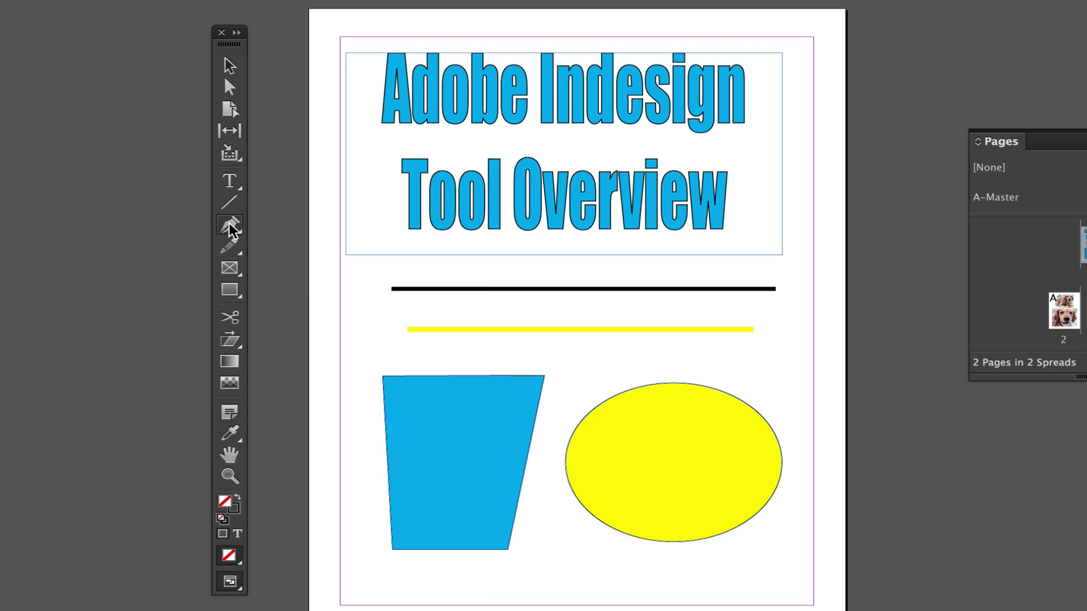
Switch from the Pen tool to its Delete Anchor Point variant.
{"action": "left_click", "coordinate": [5, 24]}
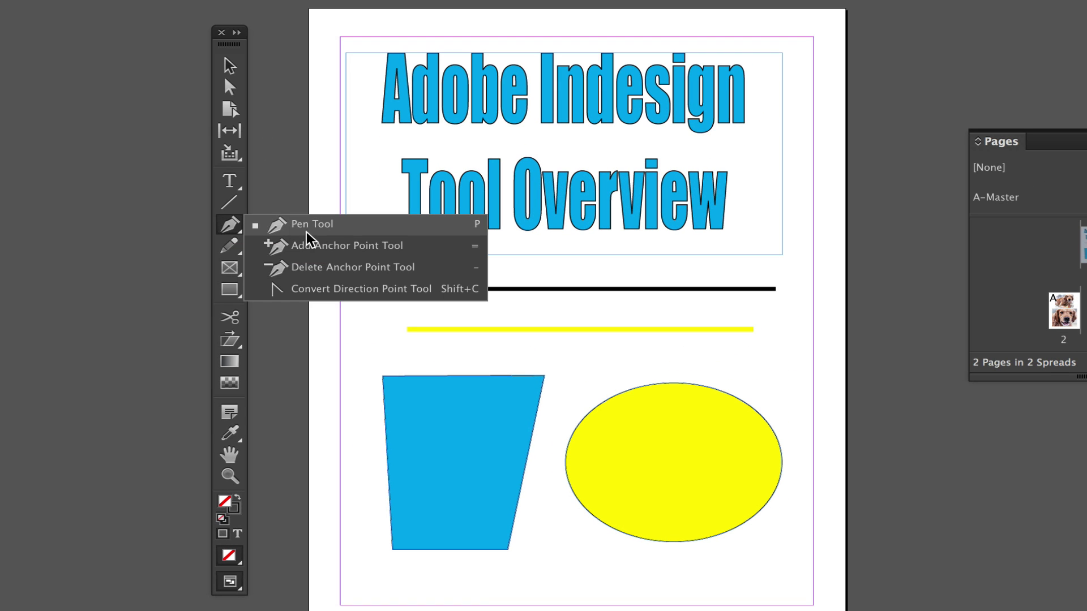
{"action": "left_click", "coordinate": [329, 267]}
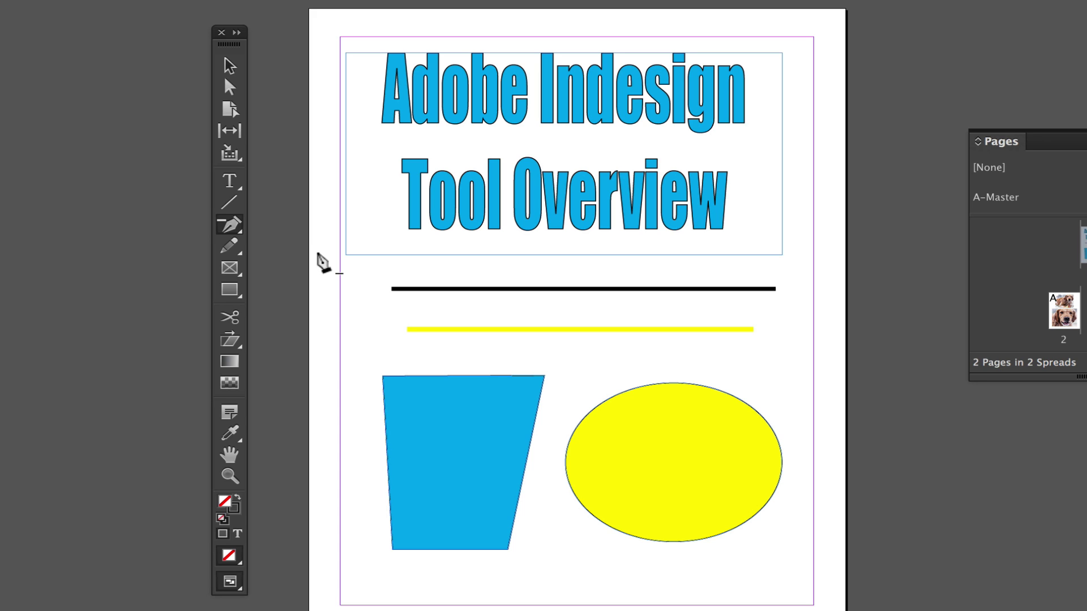
Handwrite a first name above the yellow ellipse with the Pencil tool and undo all the strokes.
{"action": "left_click", "coordinate": [232, 248]}
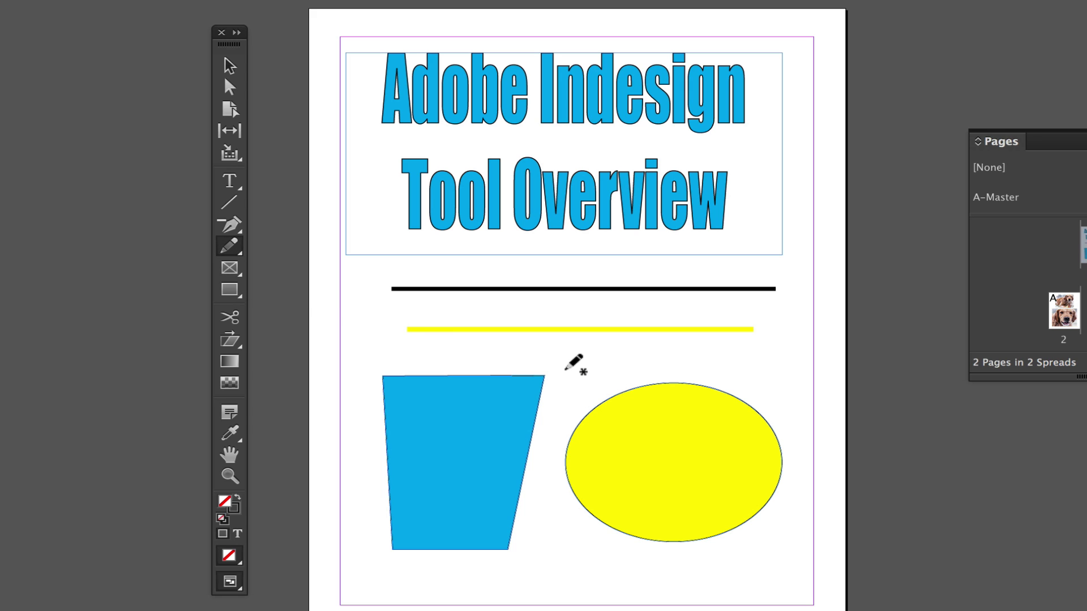
{"action": "mouse_move", "coordinate": [557, 388]}
{"action": "left_mouse_down"}
{"action": "mouse_move", "coordinate": [561, 363]}
{"action": "mouse_move", "coordinate": [593, 345]}
{"action": "mouse_move", "coordinate": [607, 381]}
{"action": "mouse_move", "coordinate": [557, 388]}
{"action": "left_mouse_up"}
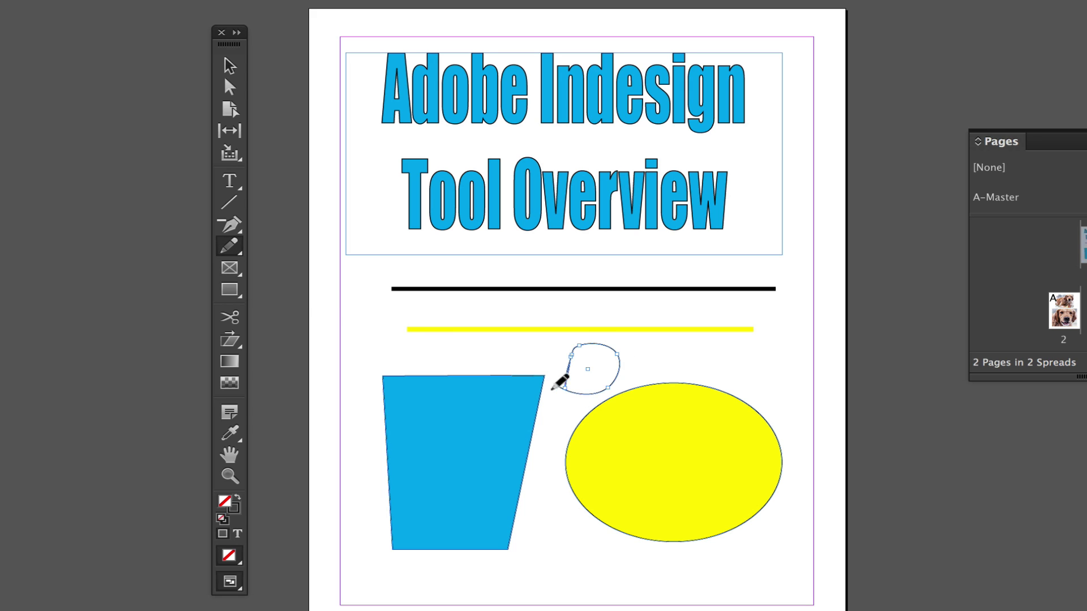
{"action": "mouse_move", "coordinate": [634, 354]}
{"action": "left_mouse_down"}
{"action": "mouse_move", "coordinate": [627, 384]}
{"action": "mouse_move", "coordinate": [649, 378]}
{"action": "mouse_move", "coordinate": [653, 355]}
{"action": "mouse_move", "coordinate": [653, 381]}
{"action": "mouse_move", "coordinate": [691, 377]}
{"action": "mouse_move", "coordinate": [680, 386]}
{"action": "mouse_move", "coordinate": [663, 374]}
{"action": "mouse_move", "coordinate": [704, 389]}
{"action": "mouse_move", "coordinate": [737, 379]}
{"action": "mouse_move", "coordinate": [754, 346]}
{"action": "mouse_move", "coordinate": [730, 399]}
{"action": "left_mouse_up"}
{"action": "mouse_move", "coordinate": [725, 352]}
{"action": "left_mouse_down"}
{"action": "mouse_move", "coordinate": [744, 381]}
{"action": "mouse_move", "coordinate": [722, 366]}
{"action": "left_mouse_up"}
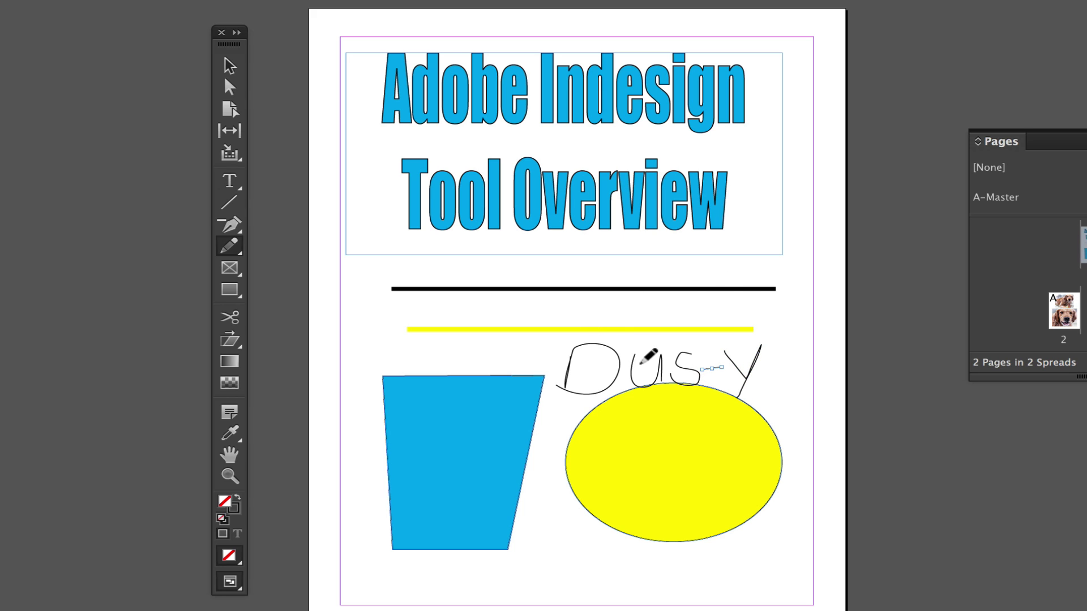
{"action": "key", "text": "ctrl+z"}
{"action": "key", "text": "ctrl+z"}
{"action": "key", "text": "ctrl+z"}
{"action": "key", "text": "ctrl+z"}
{"action": "key", "text": "ctrl+z"}
{"action": "key", "text": "ctrl+z"}
{"action": "key", "text": "ctrl+z"}
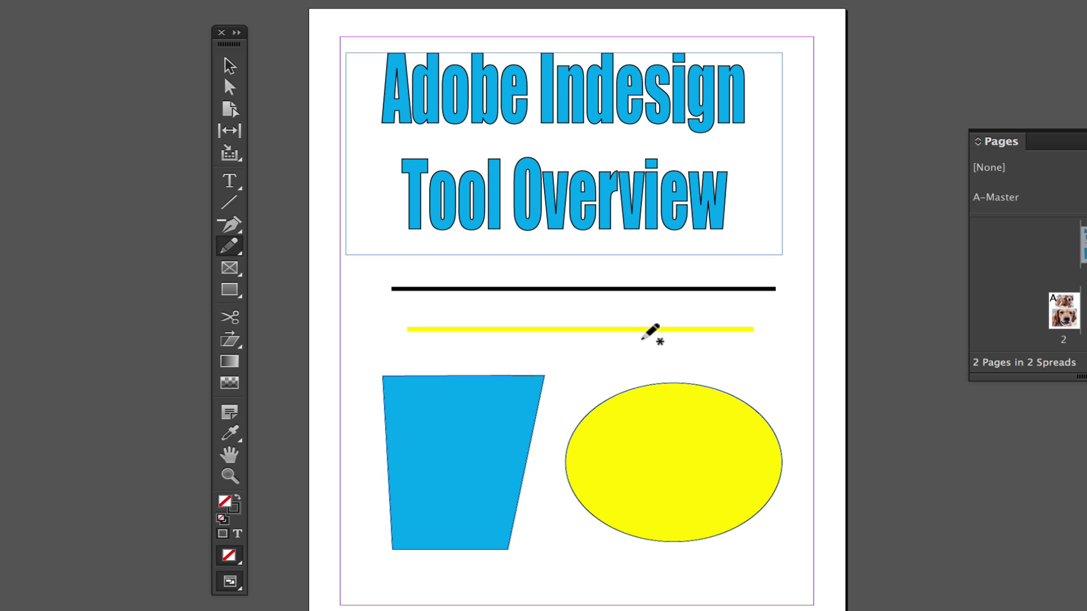
{"action": "left_click", "coordinate": [229, 245]}
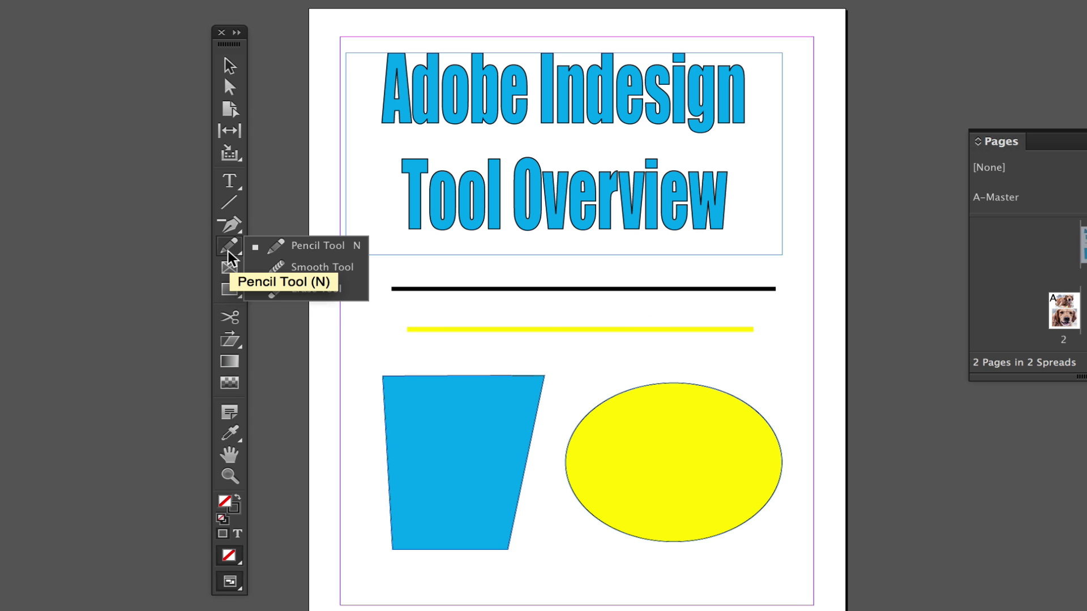
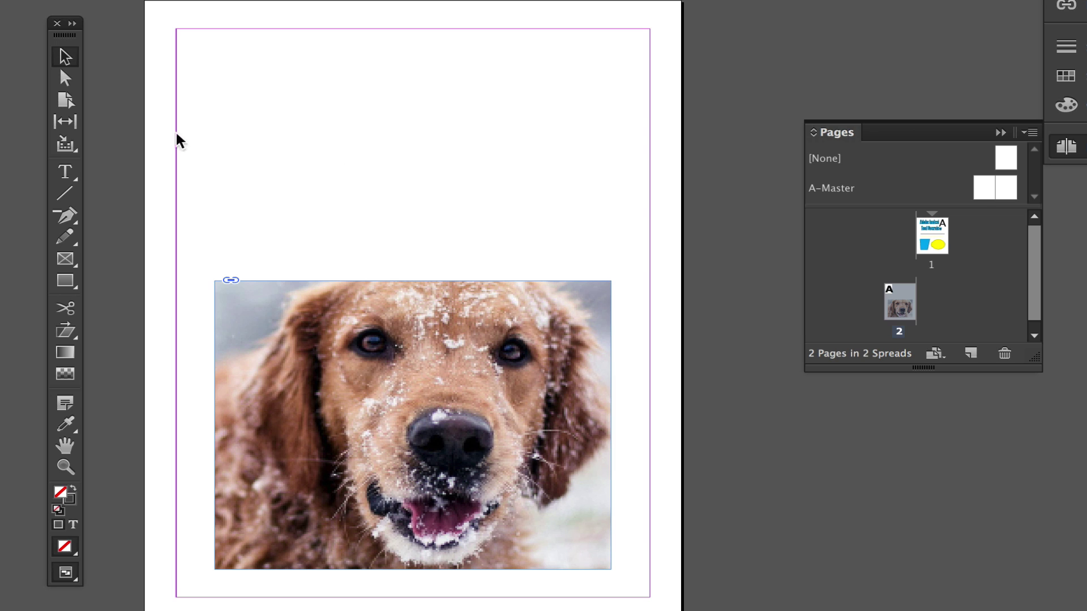
Draw a wide rectangular frame above the dog photo on page 2 with the Rectangle Frame tool and undo it.
{"action": "left_click", "coordinate": [54, 260]}
{"action": "left_click", "coordinate": [55, 261]}
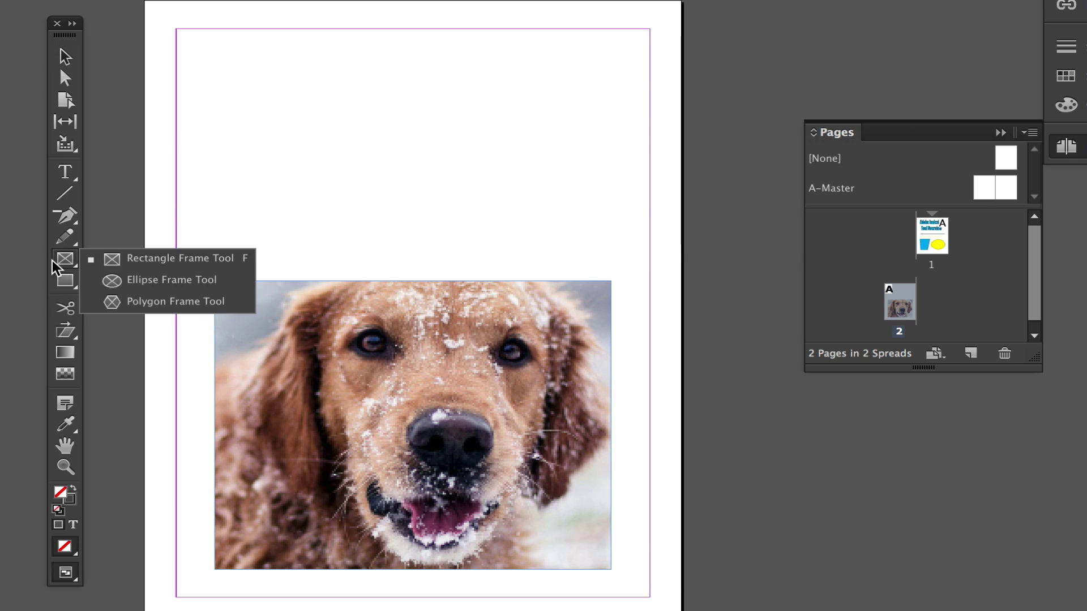
{"action": "left_click", "coordinate": [136, 262]}
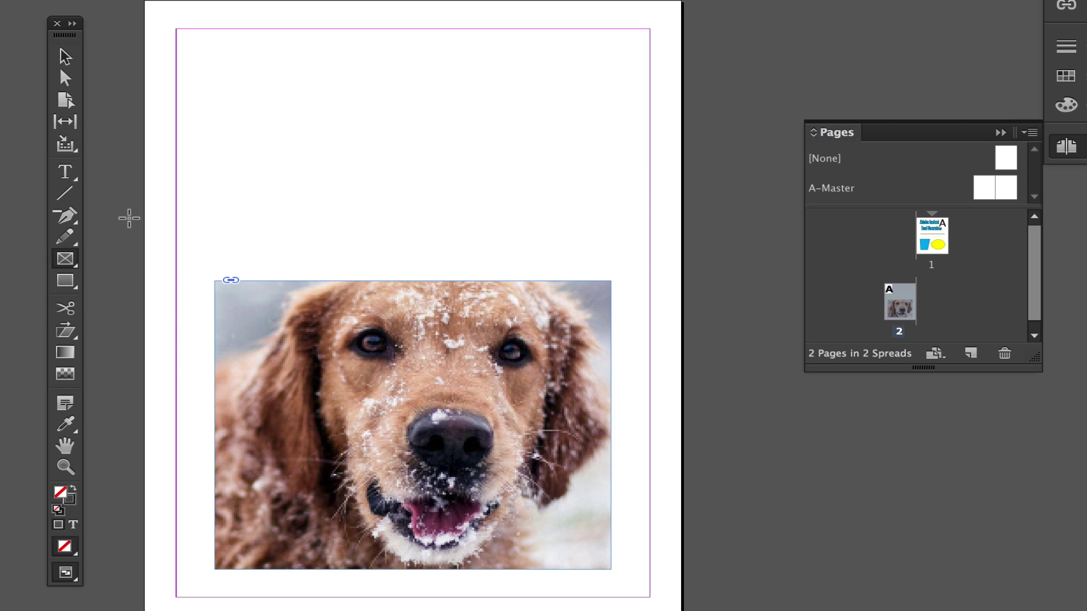
{"action": "left_click_drag", "start_coordinate": [239, 50], "coordinate": [601, 204]}
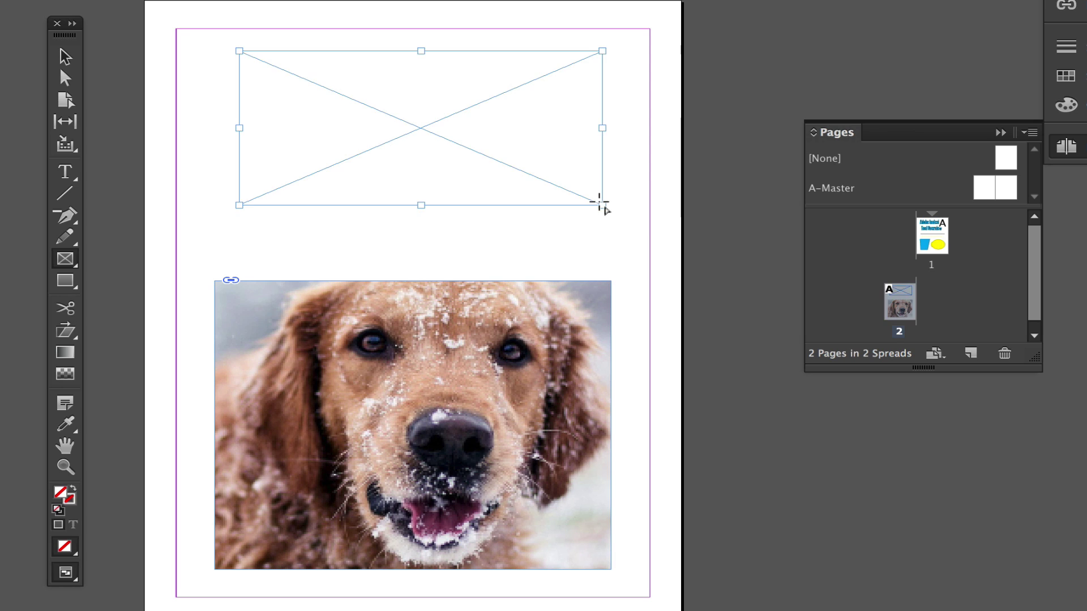
{"action": "key", "text": "super+z"}
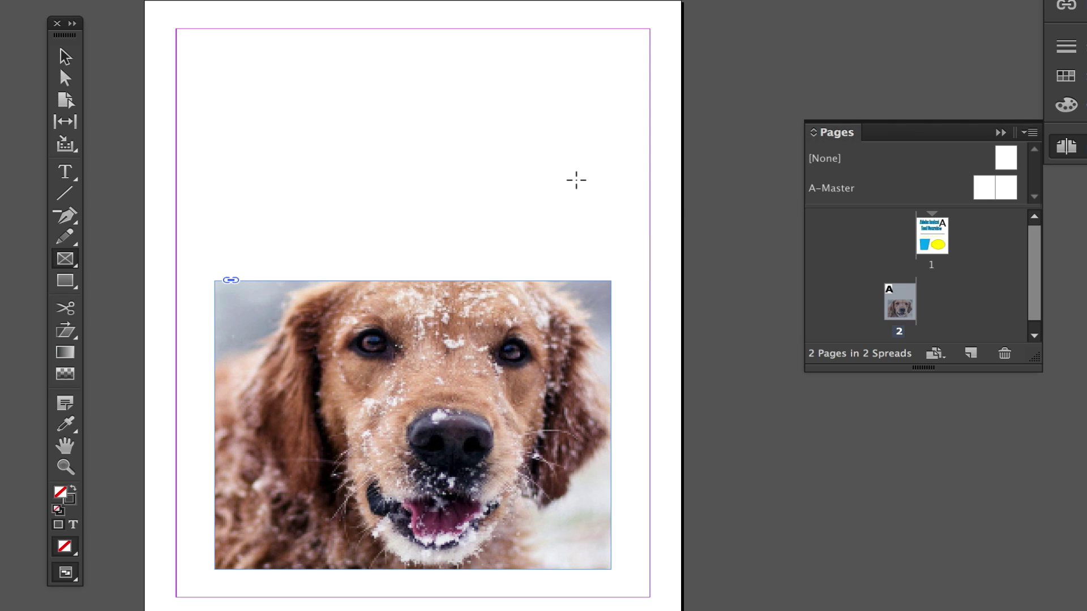
Draw a small square frame and another larger frame above the dog photo, deleting each one.
{"action": "left_click_drag", "start_coordinate": [276, 58], "coordinate": [453, 218]}
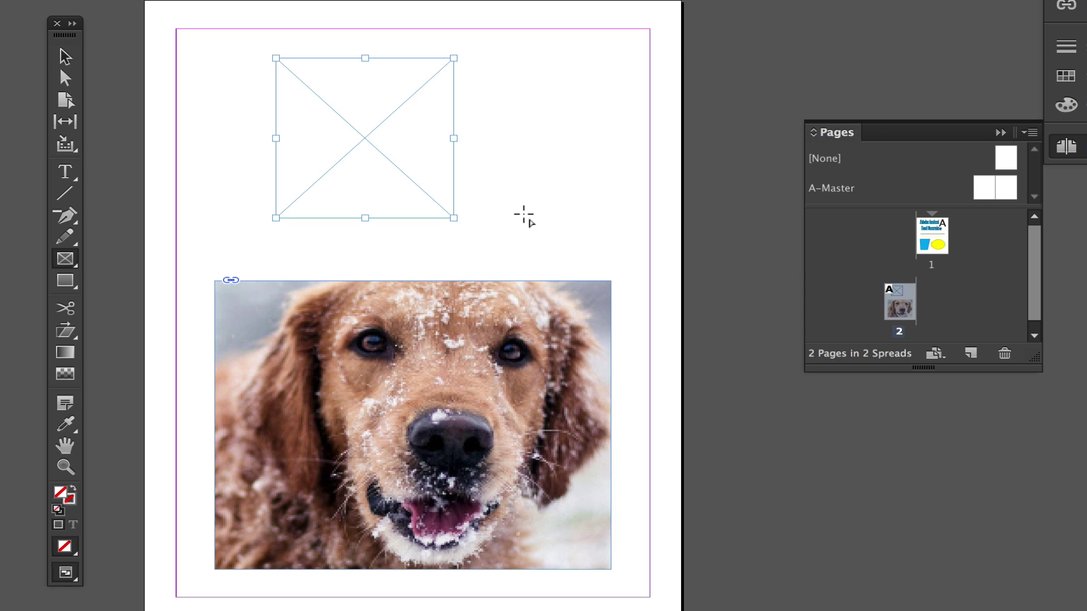
{"action": "key", "text": "Delete"}
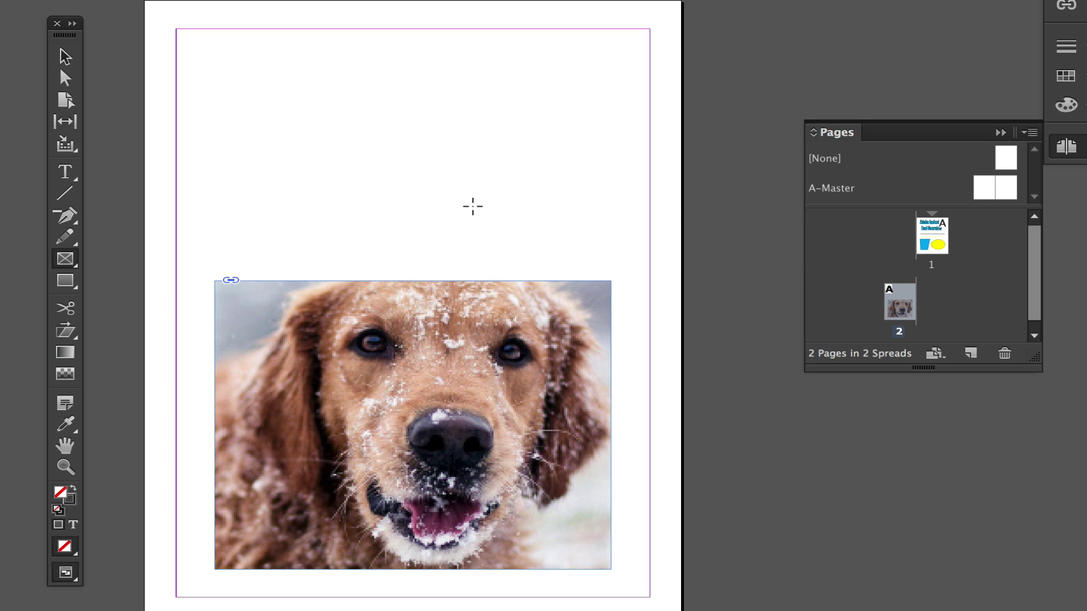
{"action": "left_click_drag", "start_coordinate": [285, 60], "coordinate": [695, 268]}
{"action": "key", "text": "Delete"}
Draw a square frame of about 23p9 by 23p9 above the dog photo and move it to about X 13p7.5, Y 4p3.
{"action": "left_click_drag", "start_coordinate": [268, 29], "coordinate": [660, 250]}
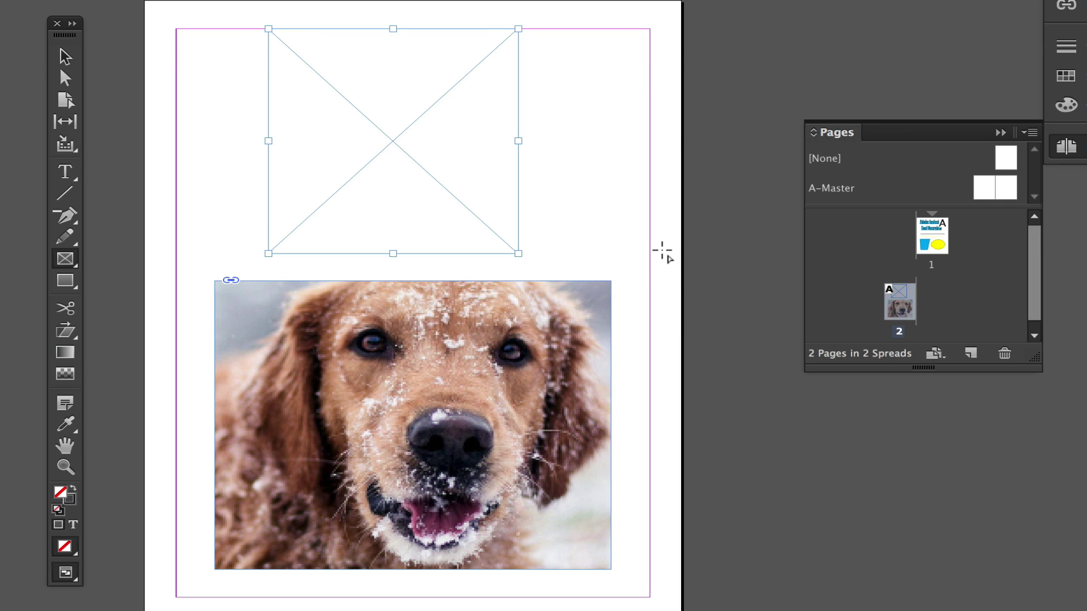
{"action": "left_click", "coordinate": [66, 56]}
{"action": "left_click_drag", "start_coordinate": [411, 166], "coordinate": [430, 178]}
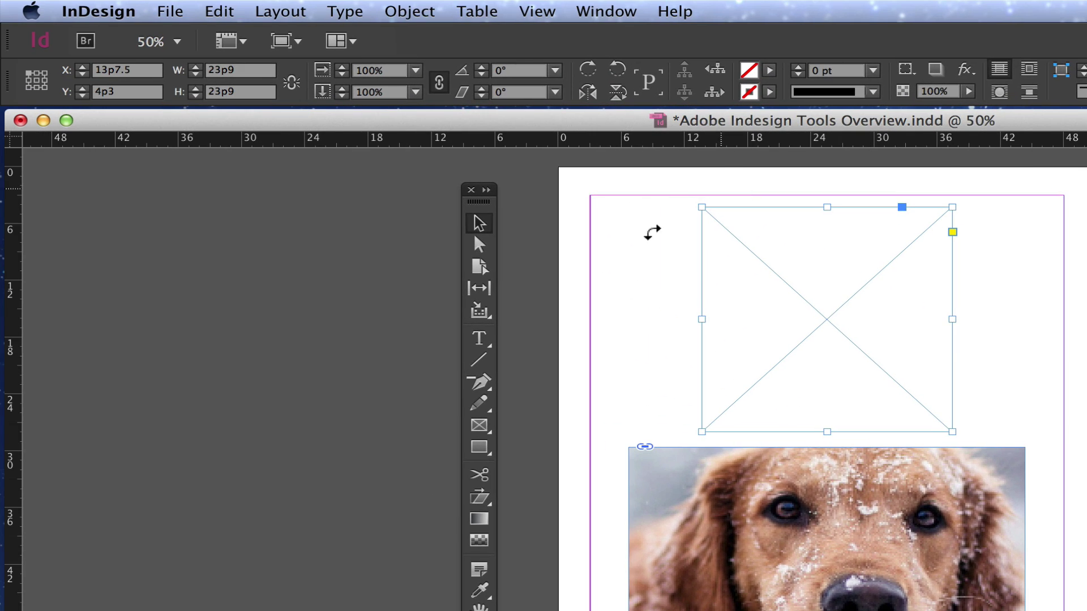
{"action": "left_click", "coordinate": [180, 11]}
{"action": "left_click", "coordinate": [197, 256]}
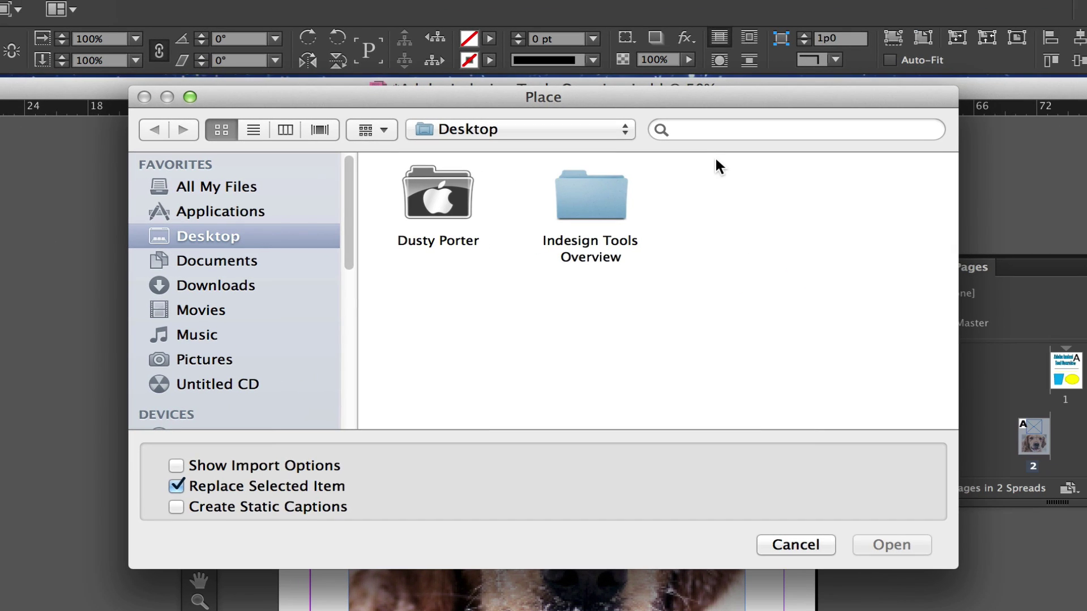
{"action": "left_click", "coordinate": [995, 163]}
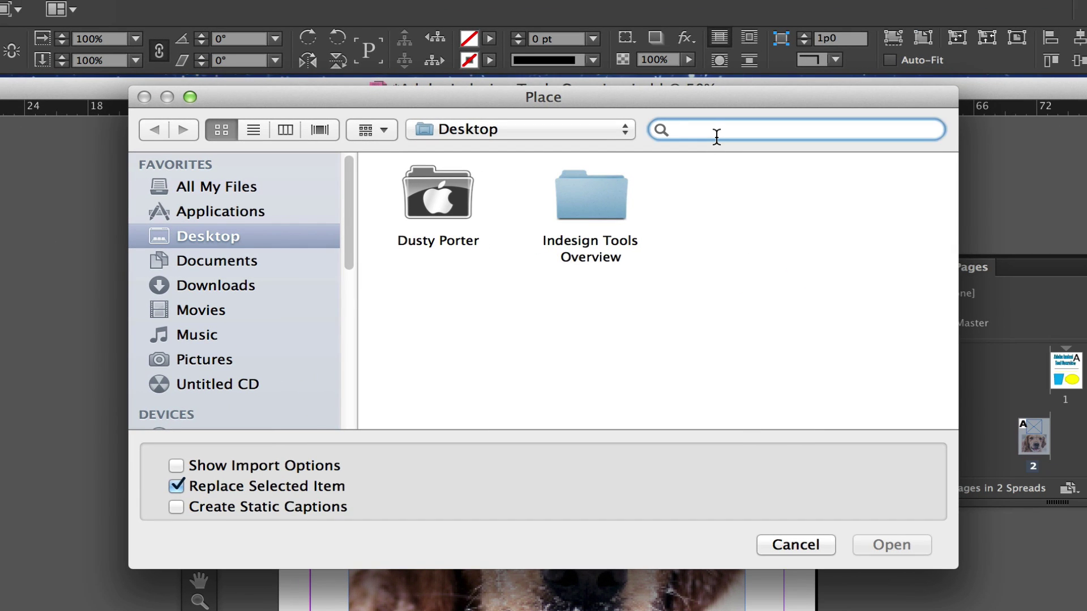
{"action": "type", "text": "dog"}
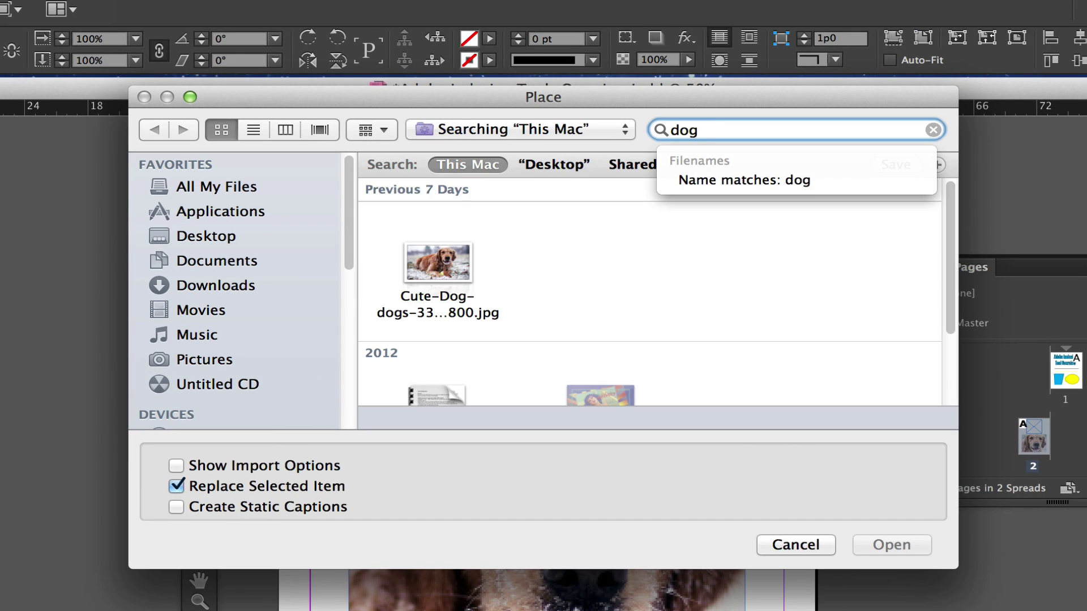
{"action": "left_click", "coordinate": [470, 308]}
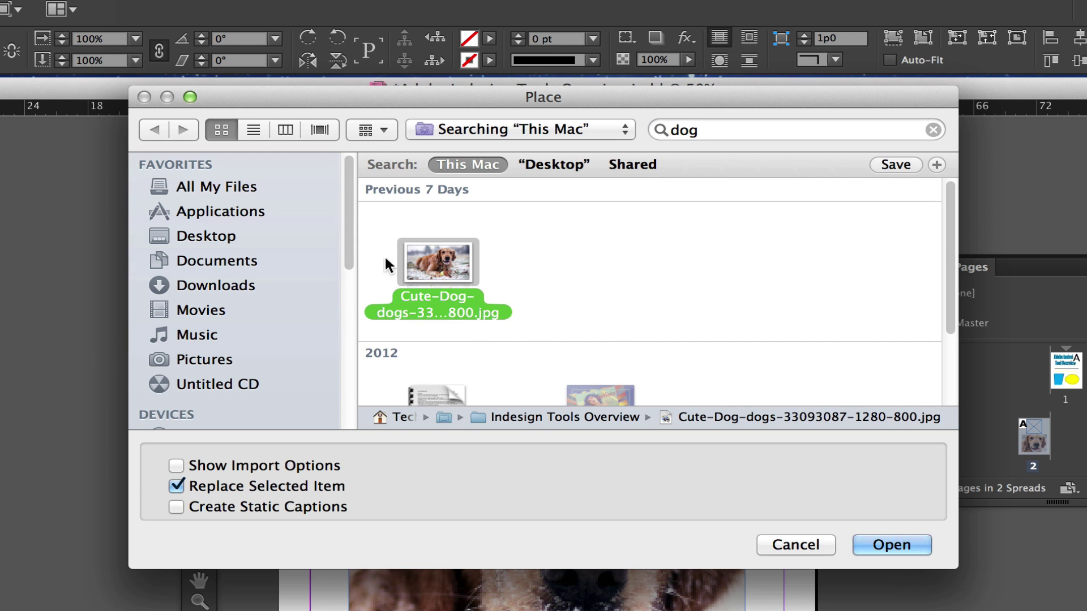
{"action": "left_click", "coordinate": [905, 547]}
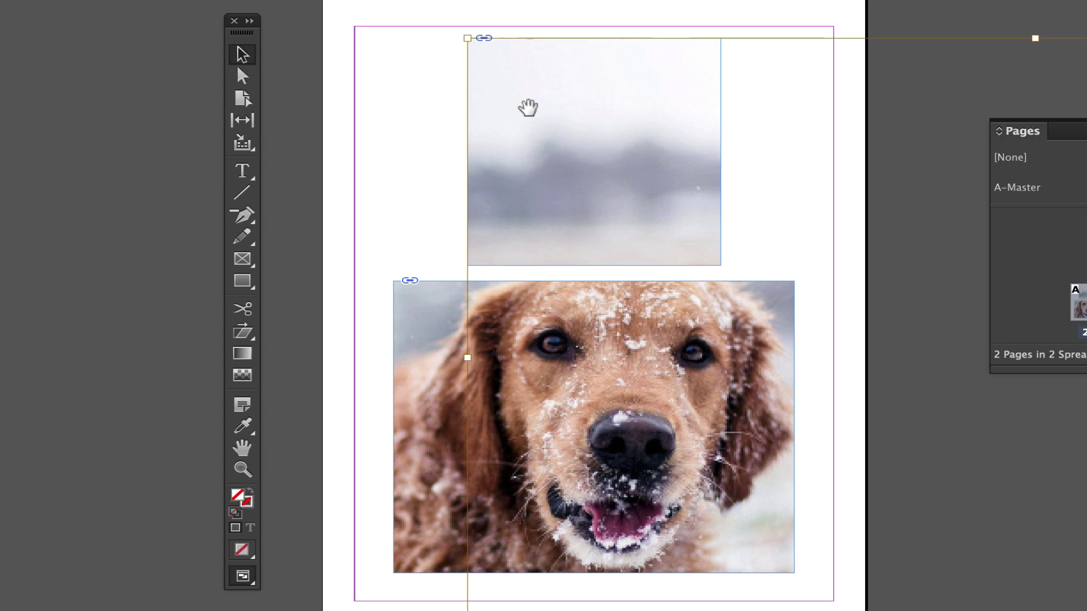
Reposition the placed image inside the square frame so that the dog's eyes, nose and mouth fill it.
{"action": "left_click_drag", "start_coordinate": [587, 150], "coordinate": [587, 217]}
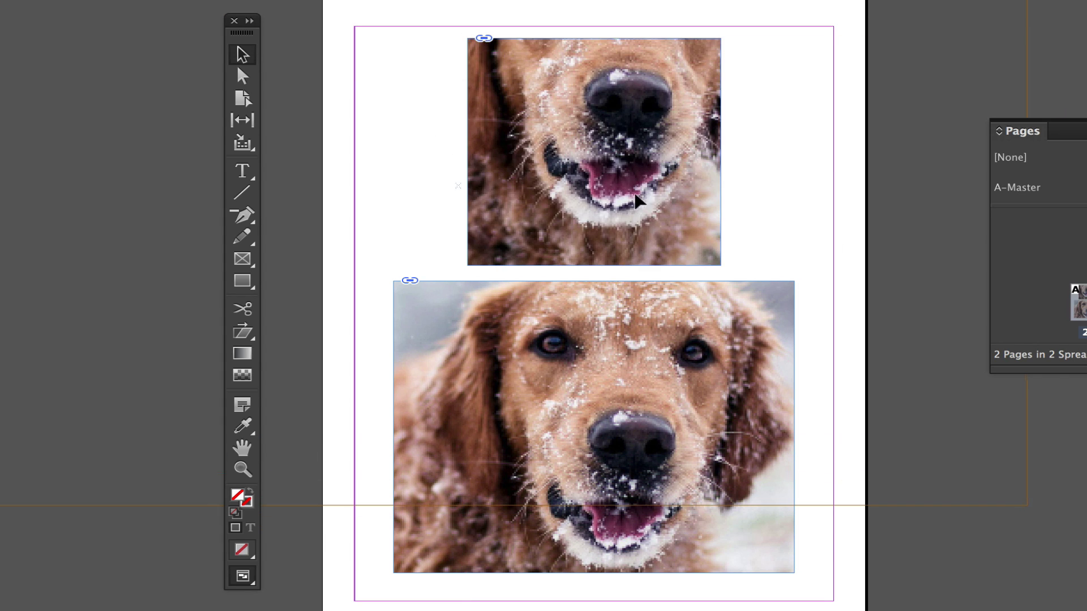
{"action": "left_click_drag", "start_coordinate": [591, 91], "coordinate": [655, 154]}
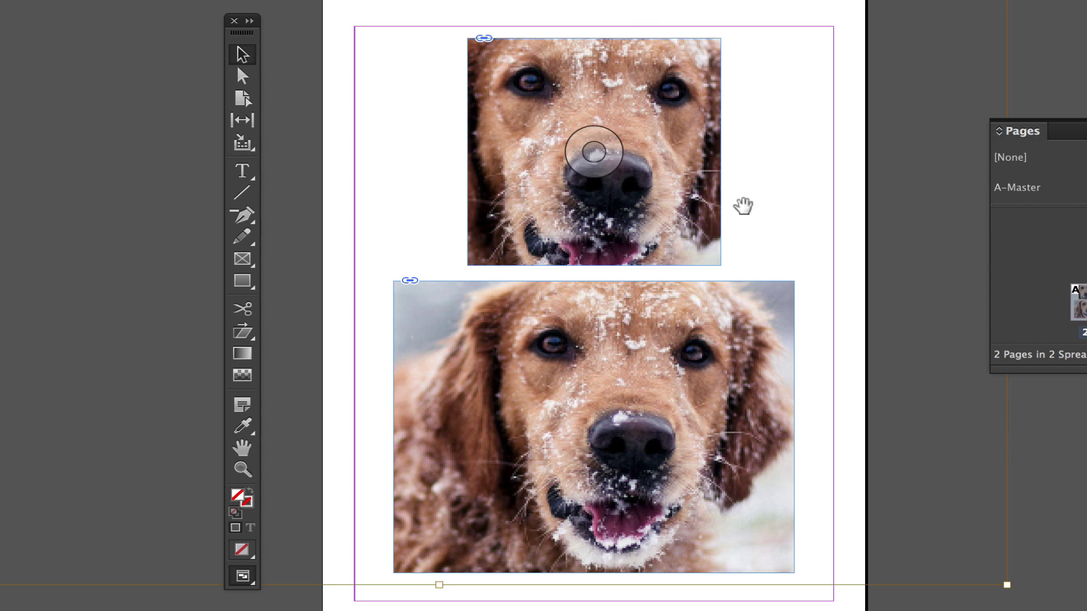
{"action": "left_click", "coordinate": [566, 92]}
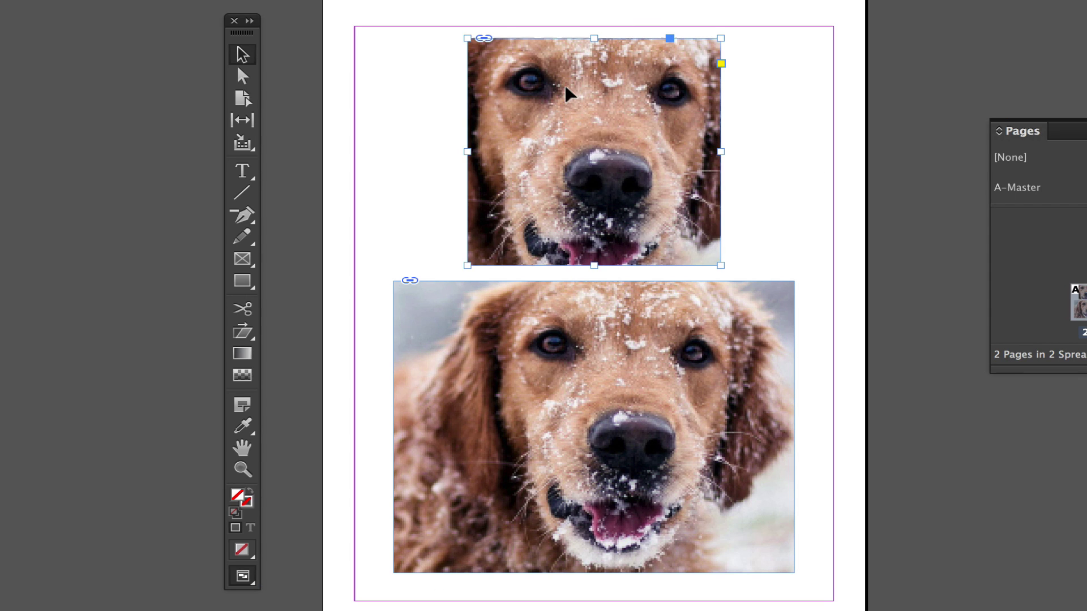
Enlarge the upper photo's frame from its lower right corner and move it up clear of the larger dog photo.
{"action": "mouse_move", "coordinate": [718, 259]}
{"action": "left_mouse_down"}
{"action": "mouse_move", "coordinate": [706, 279]}
{"action": "mouse_move", "coordinate": [713, 265]}
{"action": "mouse_move", "coordinate": [730, 269]}
{"action": "left_mouse_up"}
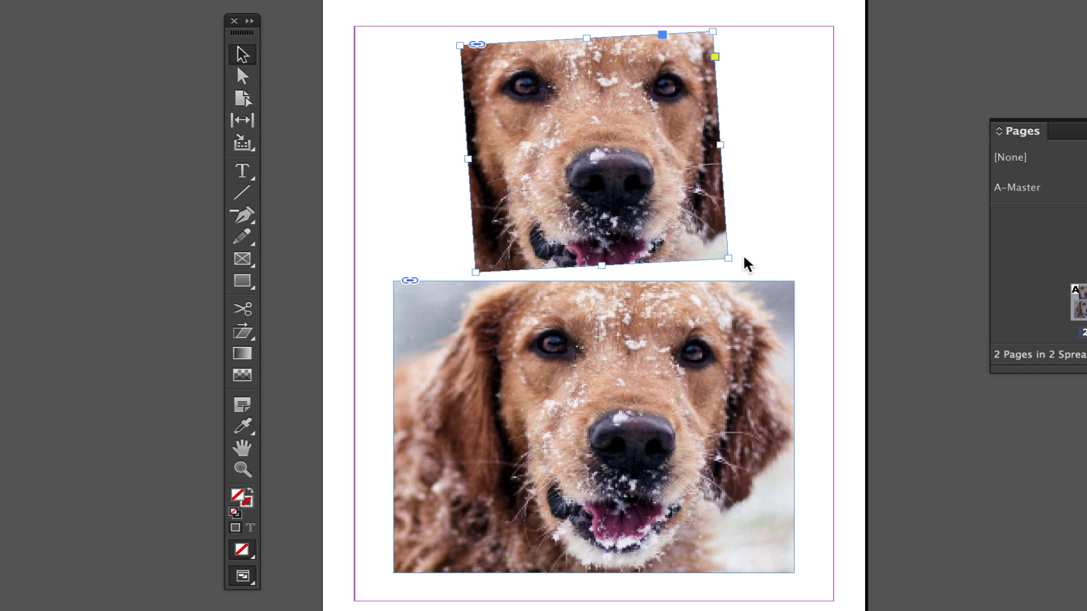
{"action": "key", "text": "ctrl+z"}
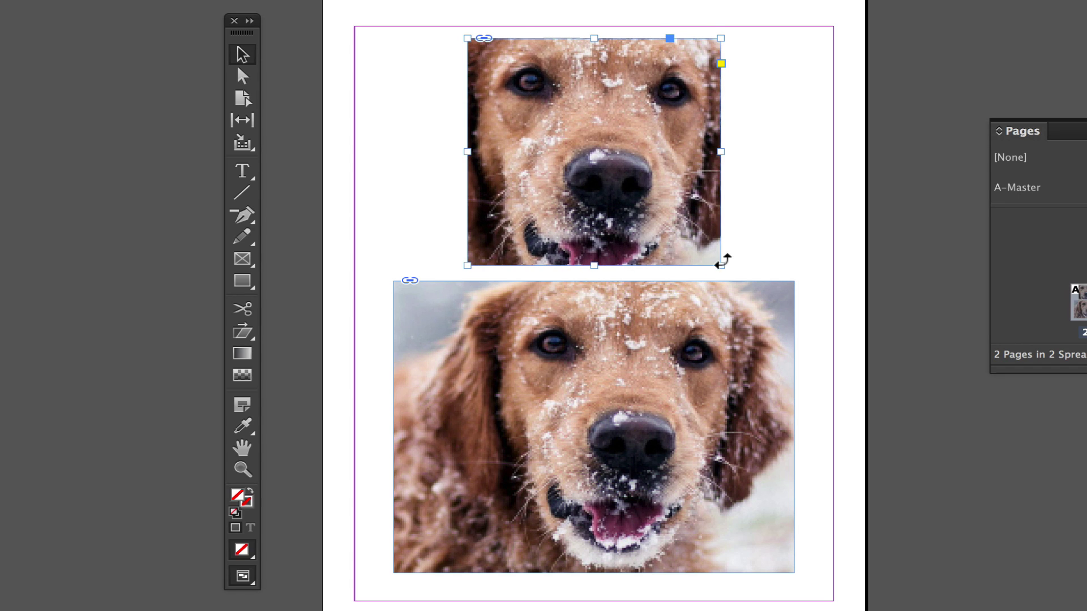
{"action": "left_click_drag", "start_coordinate": [719, 261], "coordinate": [751, 289]}
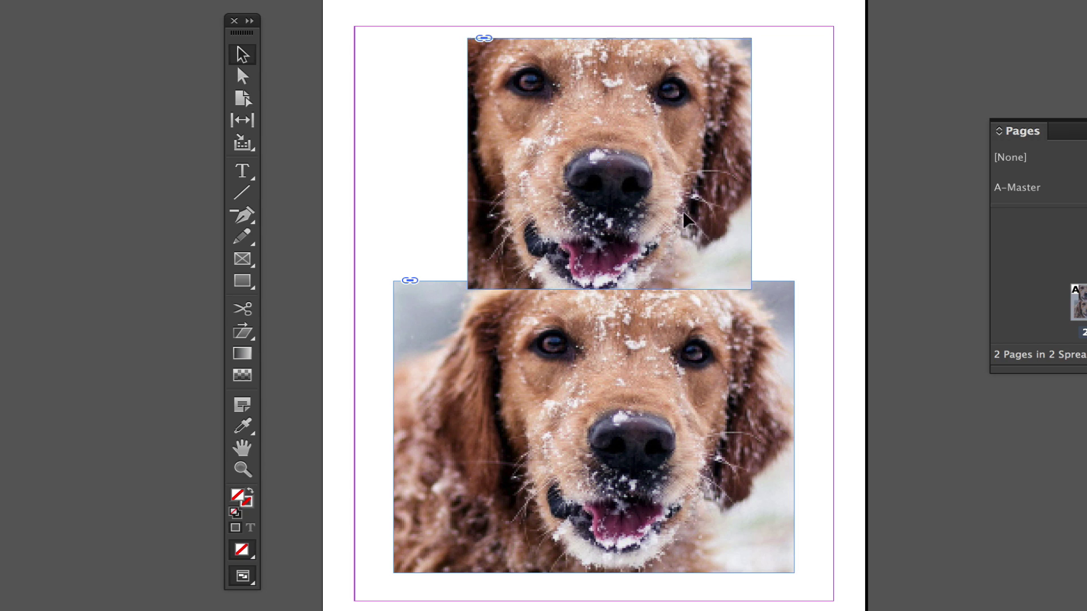
{"action": "left_click_drag", "start_coordinate": [671, 236], "coordinate": [640, 203]}
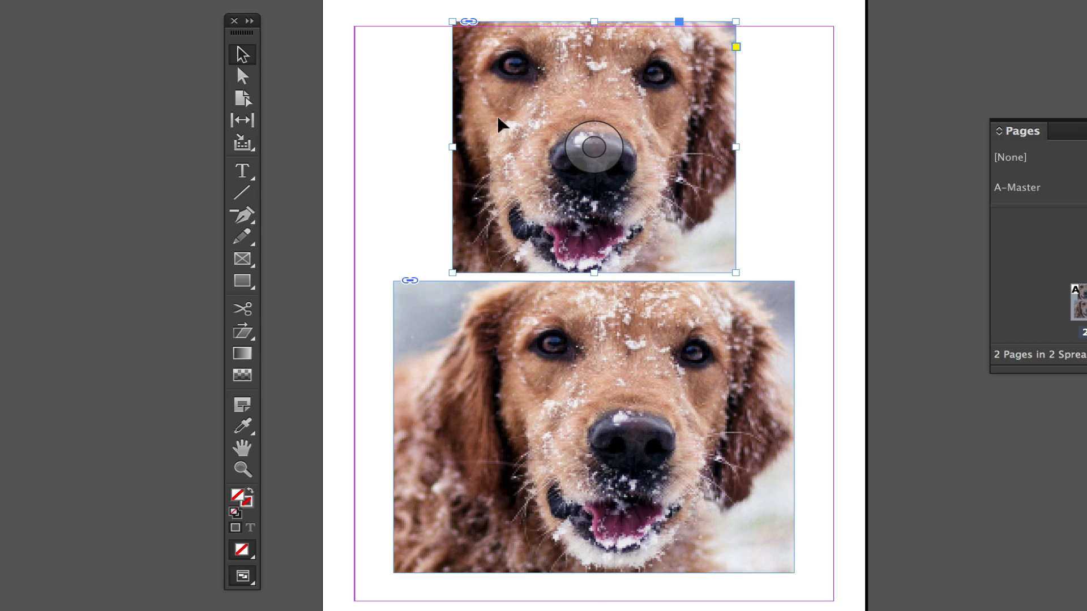
Shift the image slightly right and down within the upper frame so the dog's face sits near the centre.
{"action": "mouse_move", "coordinate": [547, 109]}
{"action": "left_mouse_down"}
{"action": "mouse_move", "coordinate": [529, 126]}
{"action": "mouse_move", "coordinate": [559, 118]}
{"action": "left_mouse_up"}
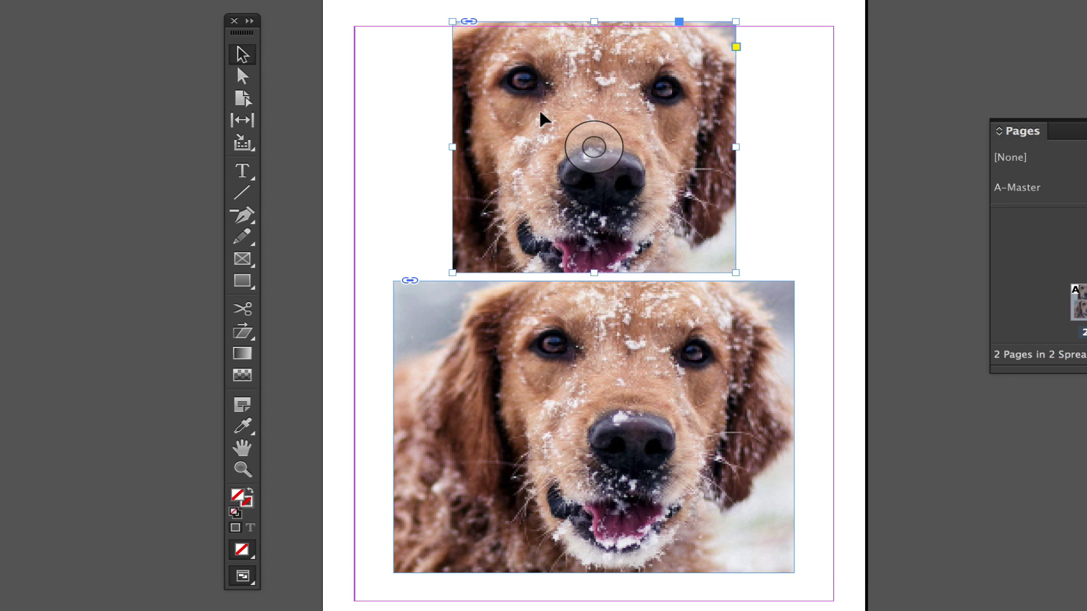
{"action": "left_click", "coordinate": [543, 134]}
{"action": "left_click_drag", "start_coordinate": [543, 134], "coordinate": [529, 120]}
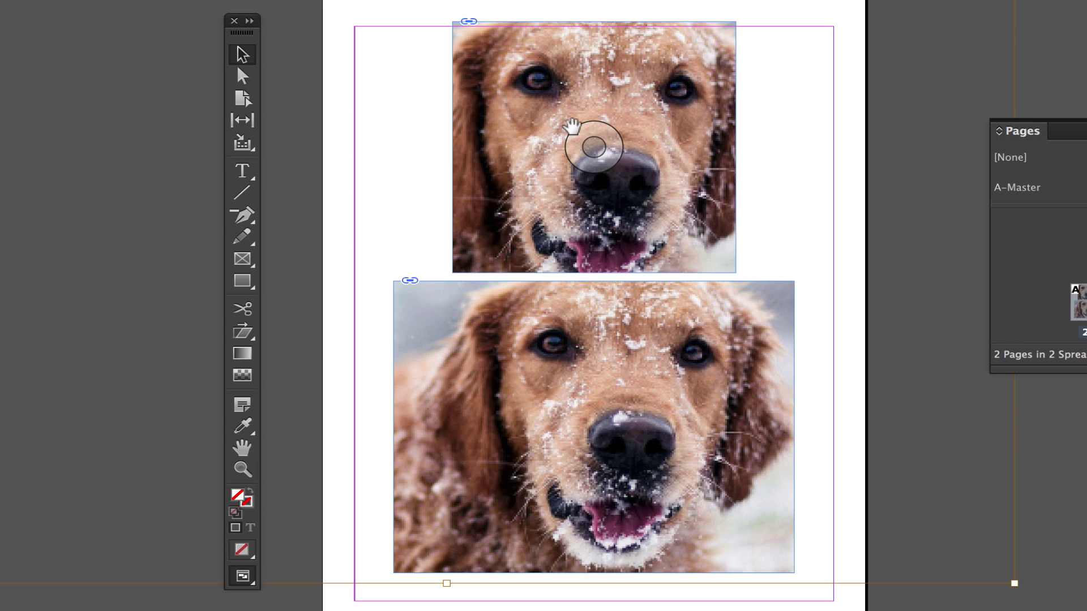
{"action": "left_click", "coordinate": [572, 127]}
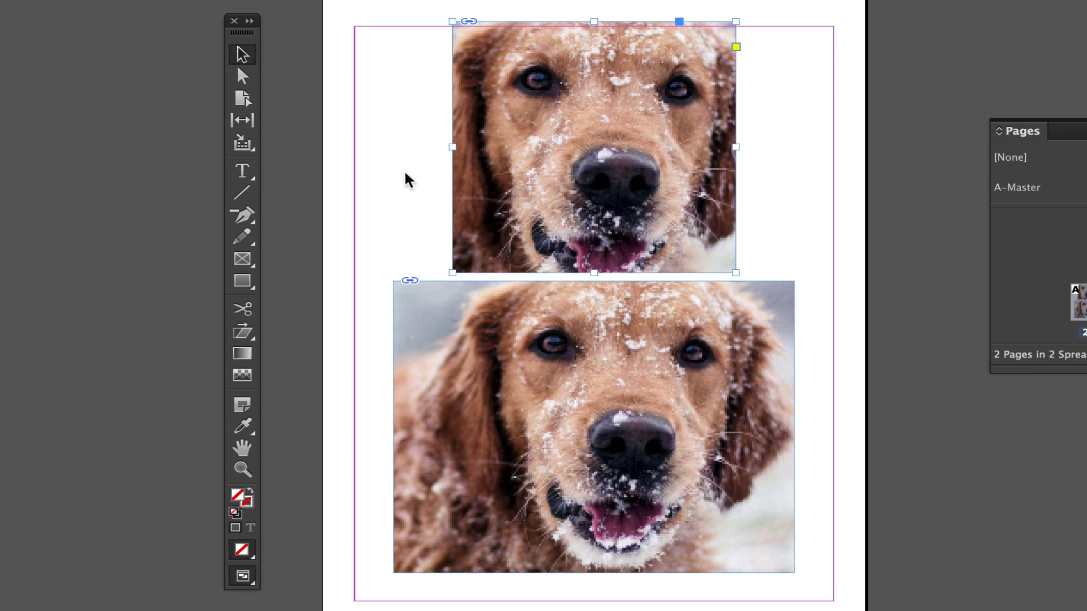
{"action": "left_click_drag", "start_coordinate": [249, 260], "coordinate": [301, 175]}
{"action": "left_click", "coordinate": [301, 175]}
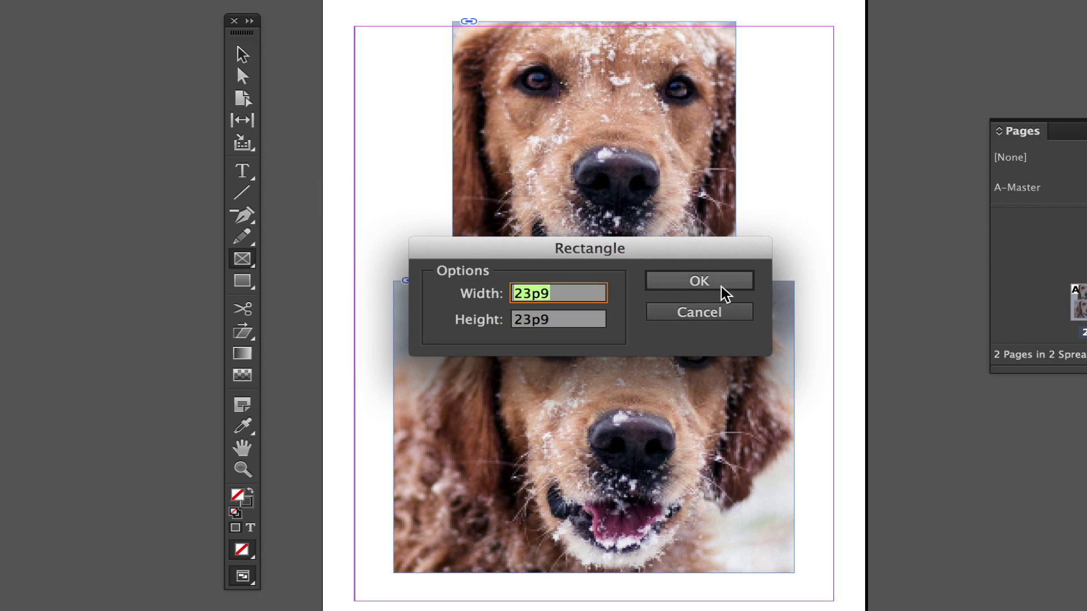
{"action": "left_click", "coordinate": [671, 317]}
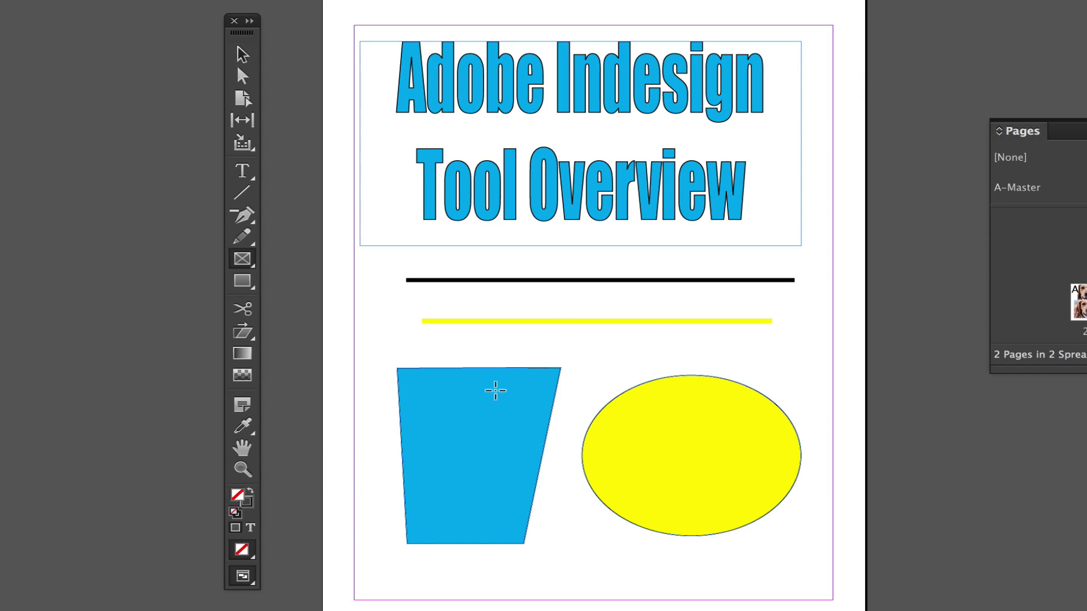
Switch the shape tool to Ellipse and delete the yellow ellipse beside the blue shape on page 1.
{"action": "left_click", "coordinate": [244, 282]}
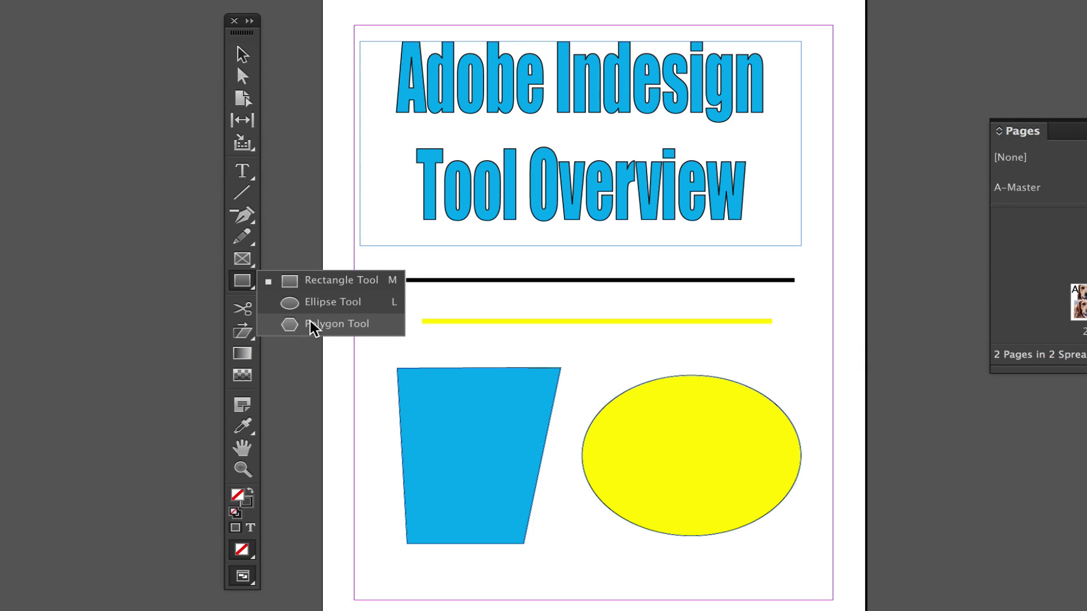
{"action": "left_click", "coordinate": [314, 303]}
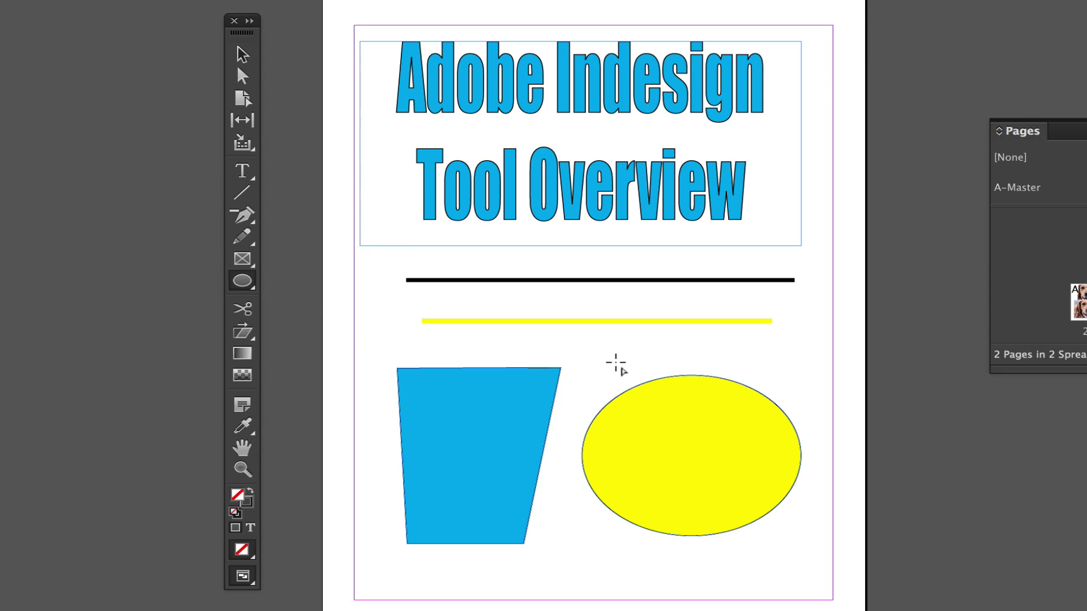
{"action": "left_click", "coordinate": [242, 55]}
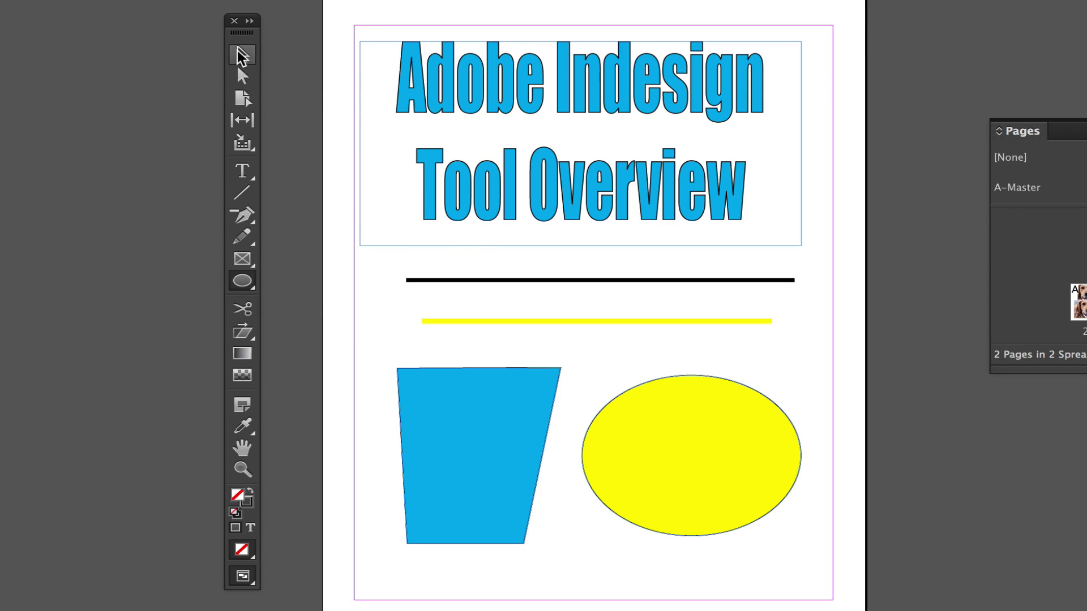
{"action": "left_click", "coordinate": [716, 400]}
{"action": "key", "text": "Delete"}
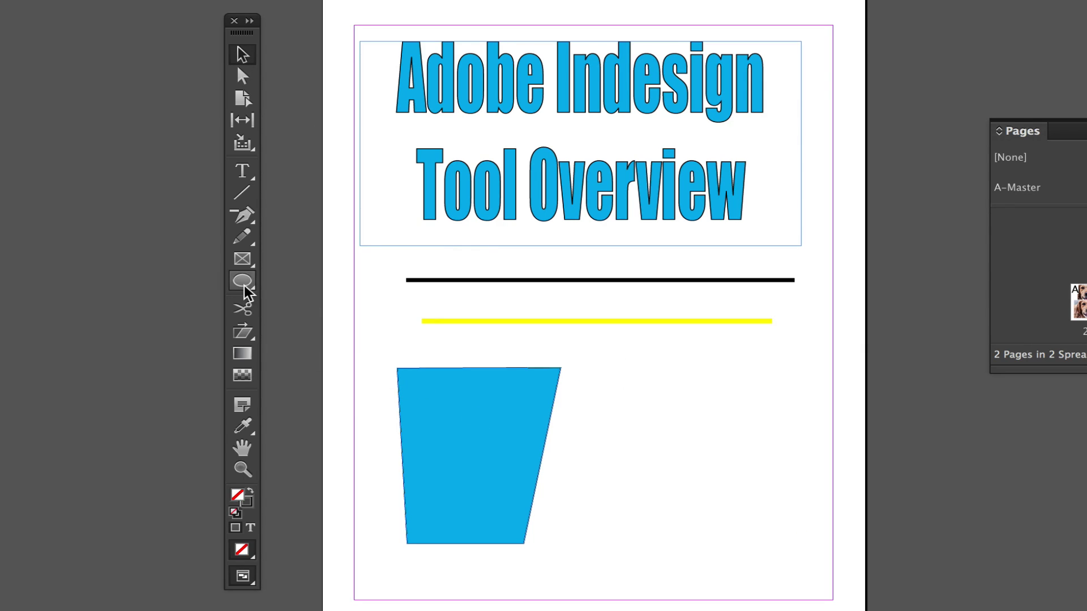
Draw a circle of about 16p8 by 16p8 with the Ellipse tool beside the blue shape on page 1.
{"action": "left_click", "coordinate": [243, 282]}
{"action": "left_click_drag", "start_coordinate": [617, 385], "coordinate": [798, 536]}
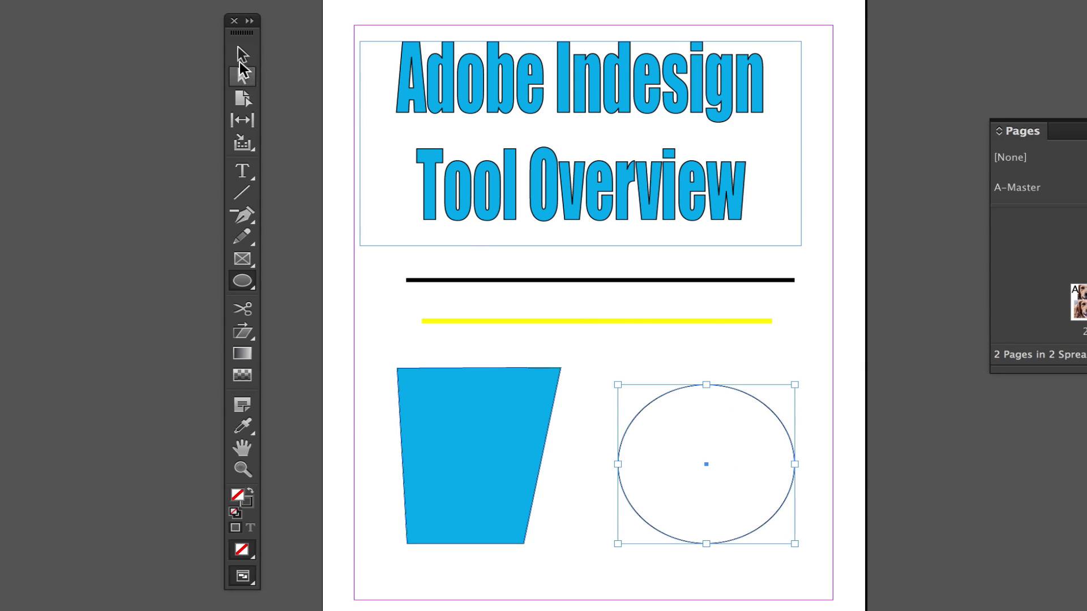
{"action": "key", "text": "v"}
Fill the new circle with red, C=15 M=100 Y=100 K=0.
{"action": "left_click", "coordinate": [648, 430]}
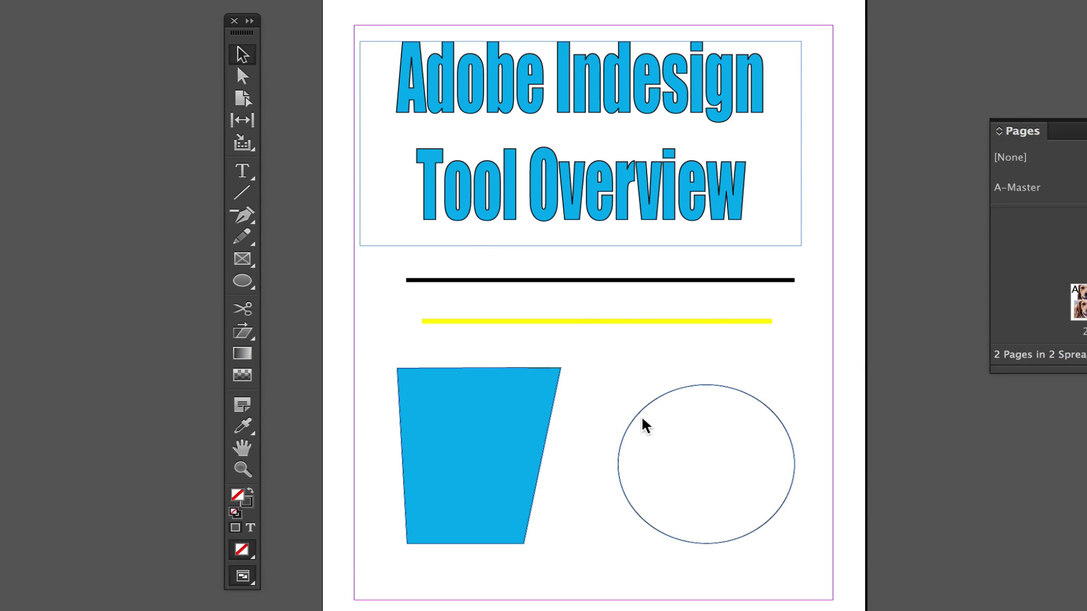
{"action": "left_click", "coordinate": [648, 404]}
{"action": "mouse_move", "coordinate": [674, 376]}
{"action": "left_mouse_down"}
{"action": "mouse_move", "coordinate": [690, 422]}
{"action": "mouse_move", "coordinate": [676, 377]}
{"action": "left_mouse_up"}
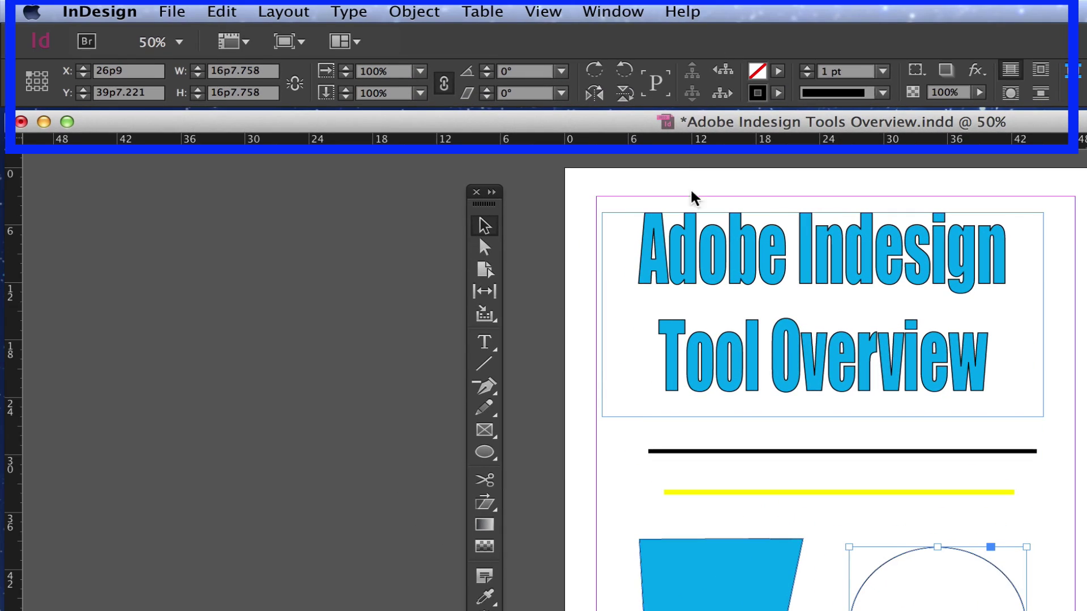
{"action": "left_click", "coordinate": [777, 72]}
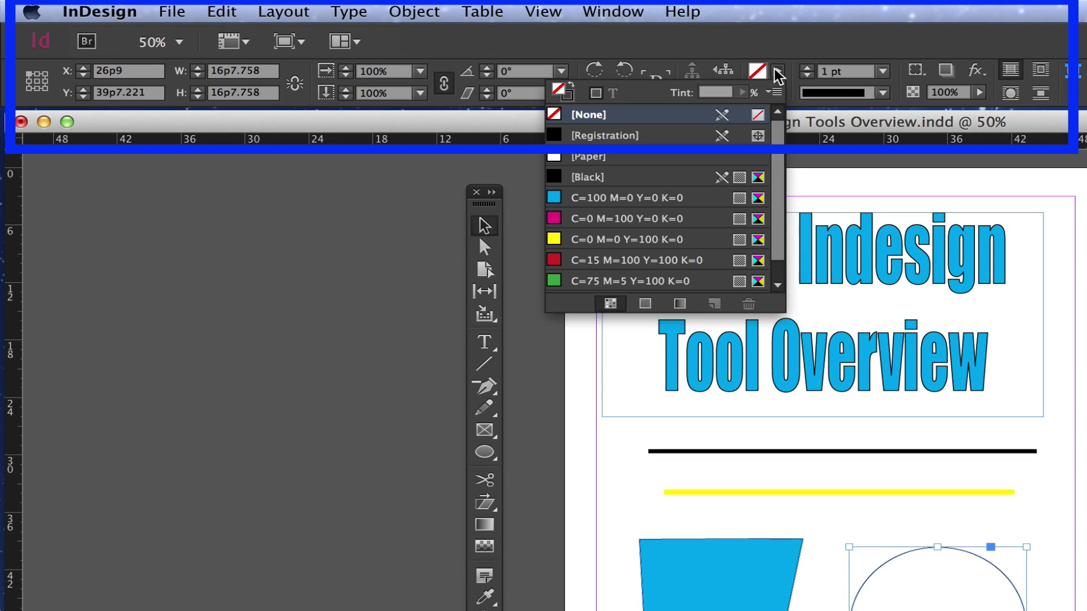
{"action": "left_click", "coordinate": [586, 261]}
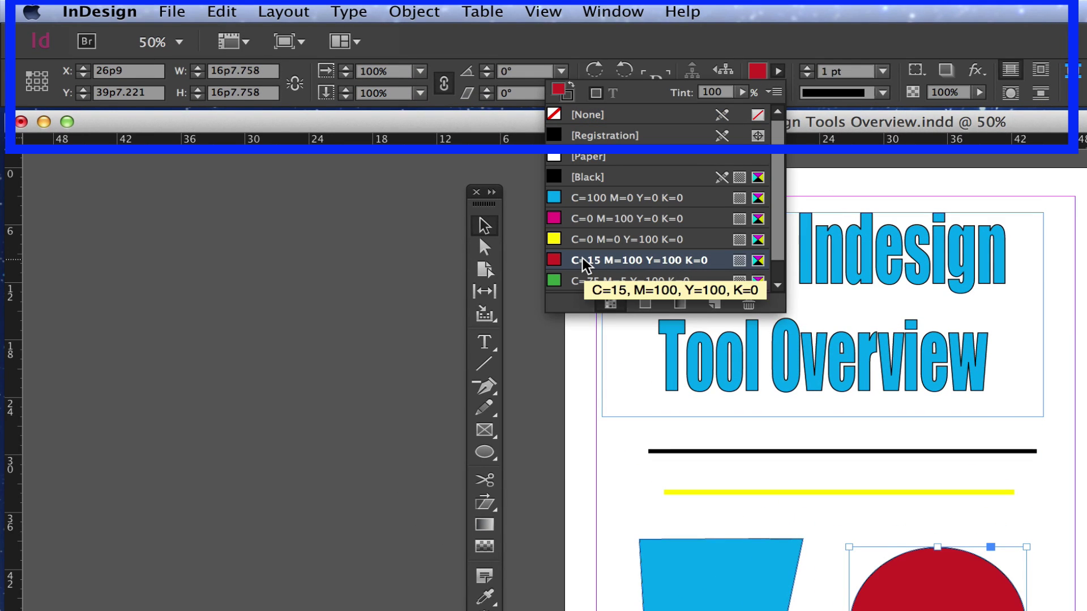
Increase the red circle's stroke weight in seven increments to give it a thick black outline.
{"action": "left_click", "coordinate": [808, 68]}
{"action": "left_click", "coordinate": [807, 67]}
{"action": "left_click", "coordinate": [808, 67]}
{"action": "left_click", "coordinate": [807, 67]}
{"action": "left_click", "coordinate": [807, 67]}
{"action": "left_click", "coordinate": [807, 68]}
{"action": "left_click", "coordinate": [807, 68]}
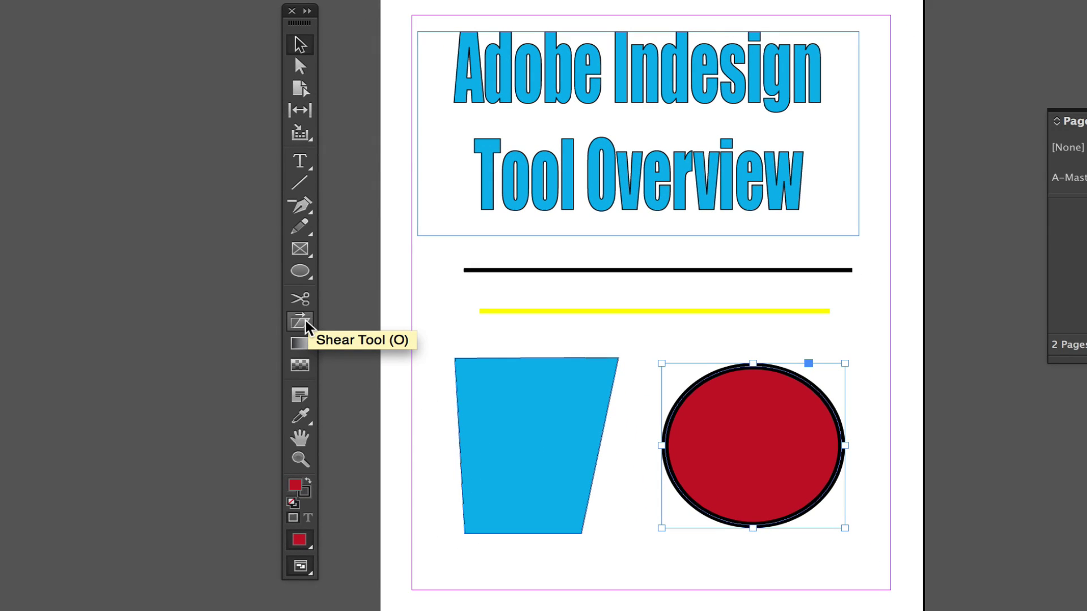
With the red circle still selected, apply a gradient diagonally across the blue shape using the Gradient Swatch tool.
{"action": "left_click", "coordinate": [300, 326]}
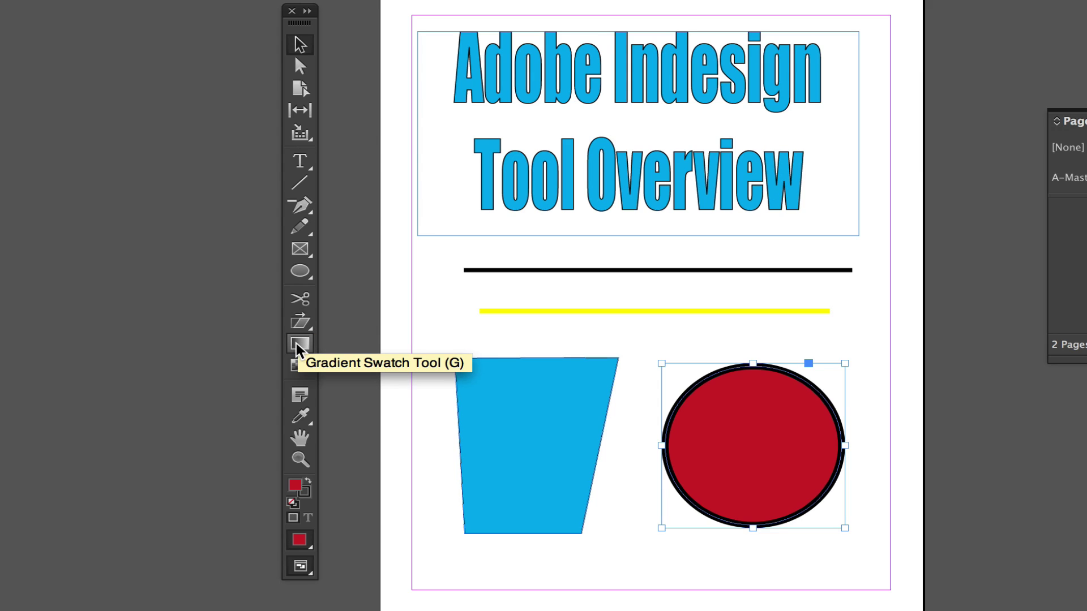
{"action": "left_click", "coordinate": [298, 348]}
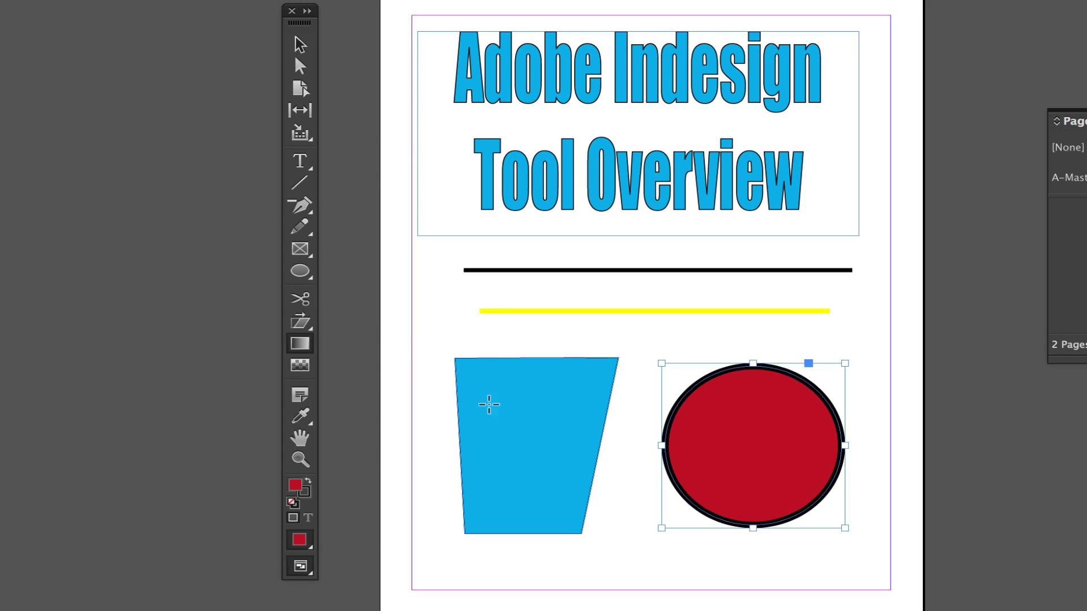
{"action": "left_click_drag", "start_coordinate": [462, 368], "coordinate": [554, 485]}
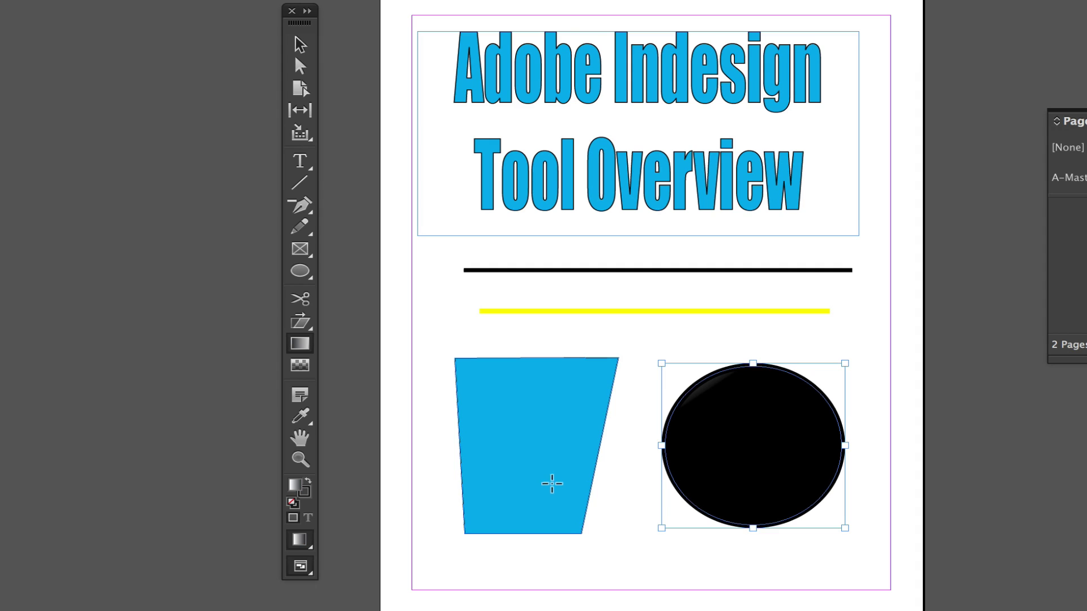
Select the blue tapered shape and apply a diagonal white-to-black gradient from its upper left to its lower right.
{"action": "left_click", "coordinate": [300, 44]}
{"action": "left_click", "coordinate": [481, 419]}
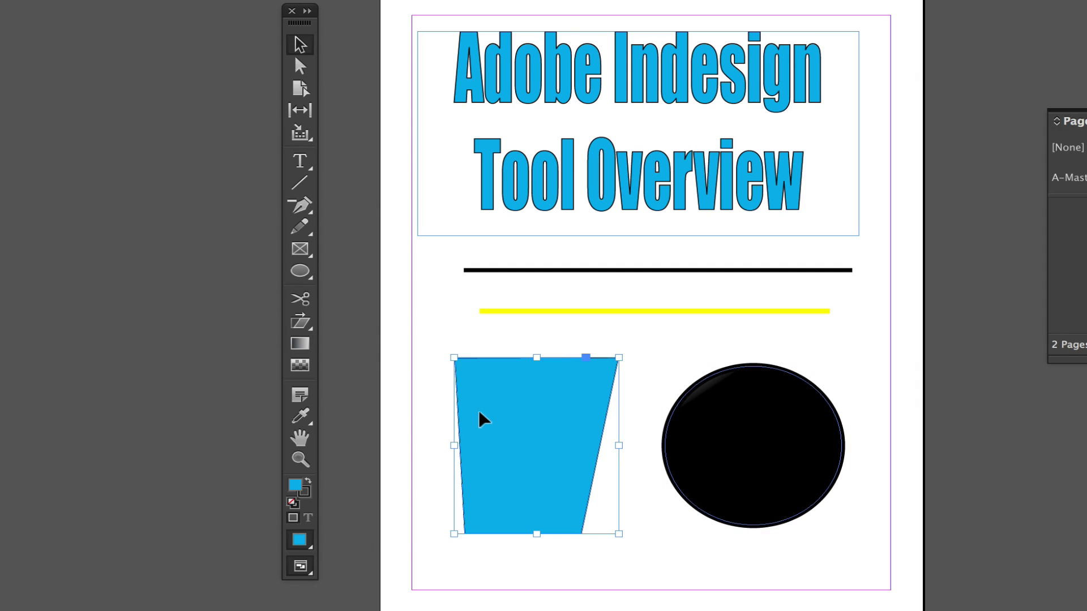
{"action": "left_click", "coordinate": [299, 344]}
{"action": "left_click_drag", "start_coordinate": [475, 387], "coordinate": [570, 486]}
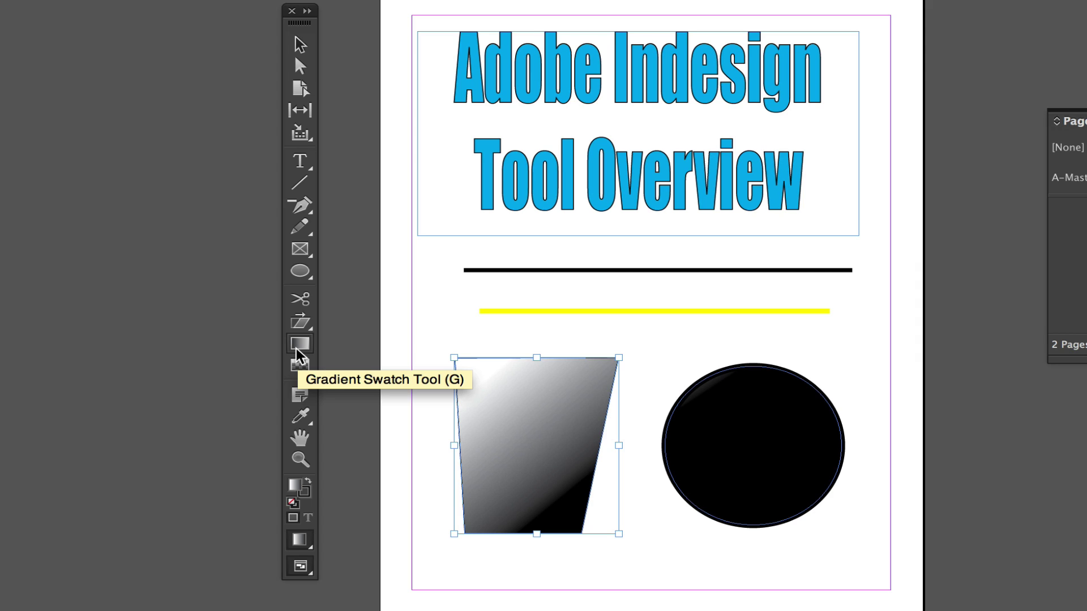
Return the tapered shape to a solid fill, colour it green C=75 M=5 Y=100 K=0, and give it a horizontal white-to-black gradient.
{"action": "key", "text": "comma"}
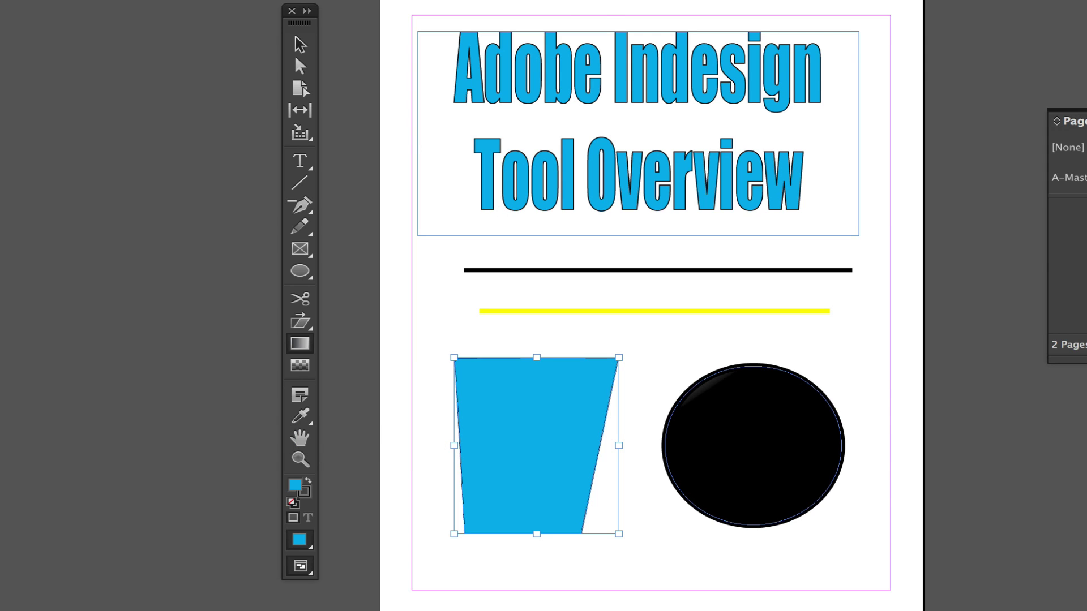
{"action": "key", "text": "F5"}
{"action": "left_click", "coordinate": [388, 100]}
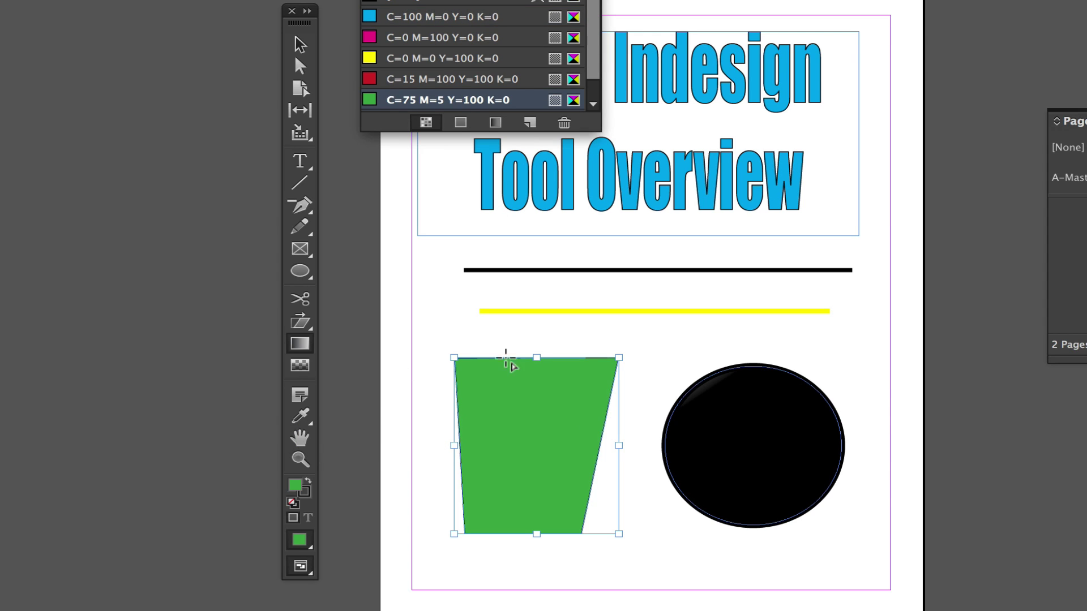
{"action": "key", "text": "F5"}
{"action": "key", "text": "period"}
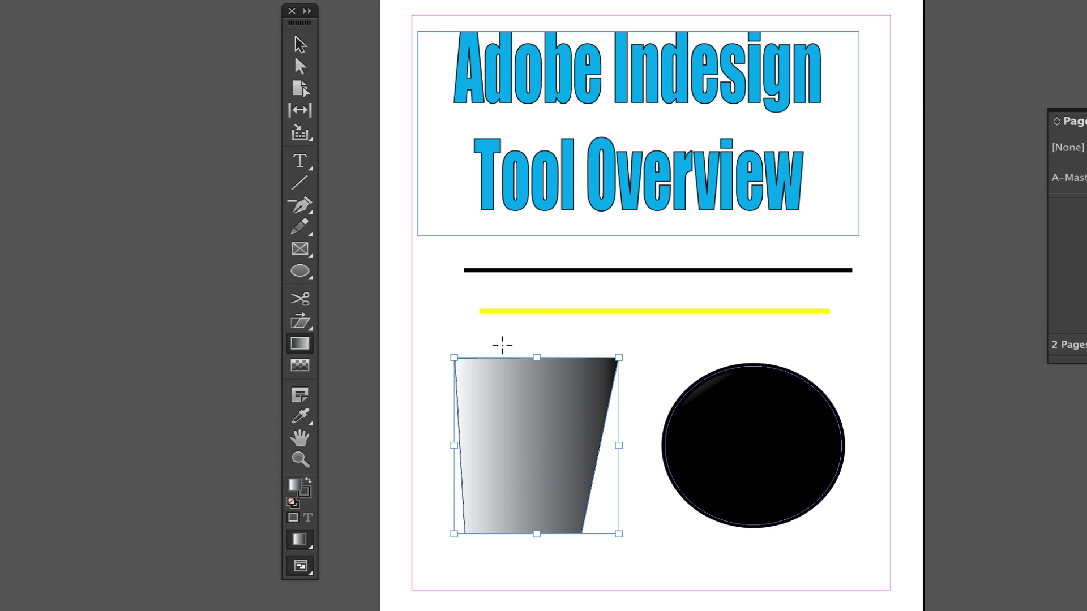
Restore the tapered shape's solid green fill, and recolour the whole title text with that green using the Eyedropper tool.
{"action": "key", "text": "comma"}
{"action": "left_click", "coordinate": [310, 49]}
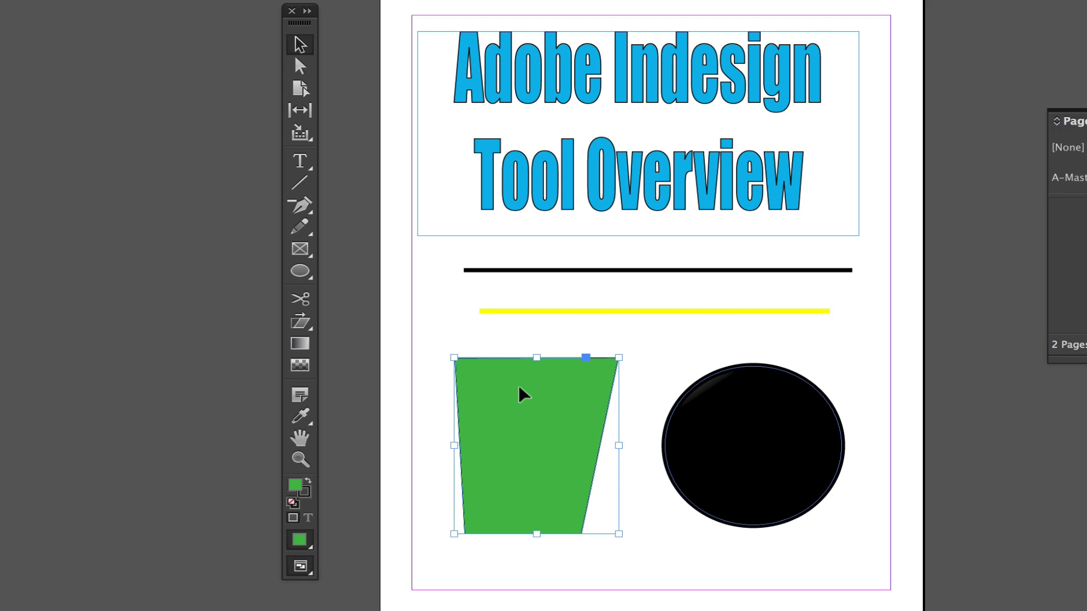
{"action": "left_click", "coordinate": [299, 161]}
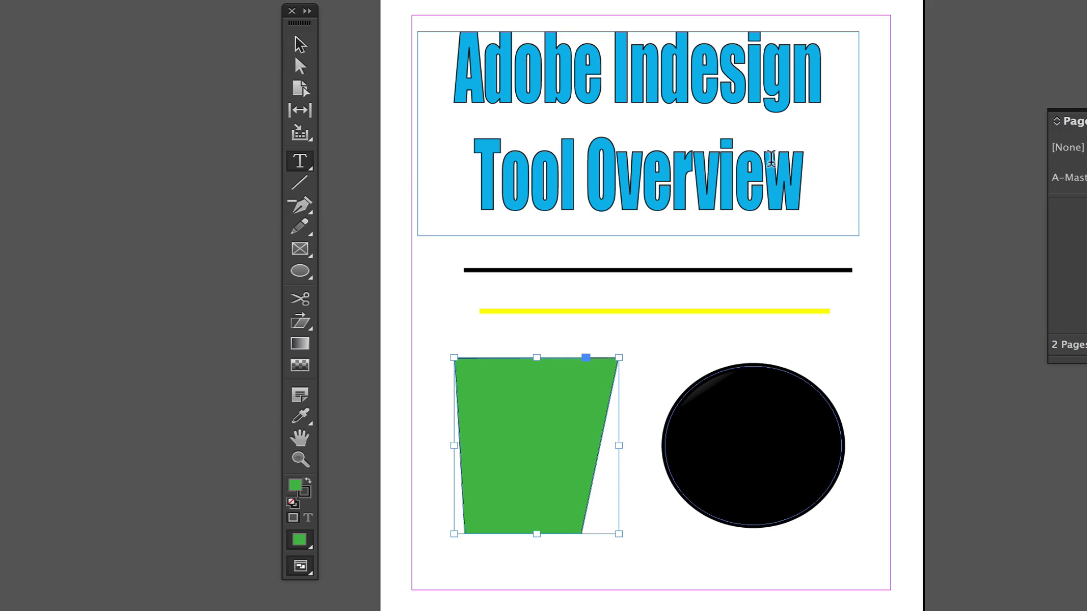
{"action": "left_click_drag", "start_coordinate": [806, 181], "coordinate": [451, 66]}
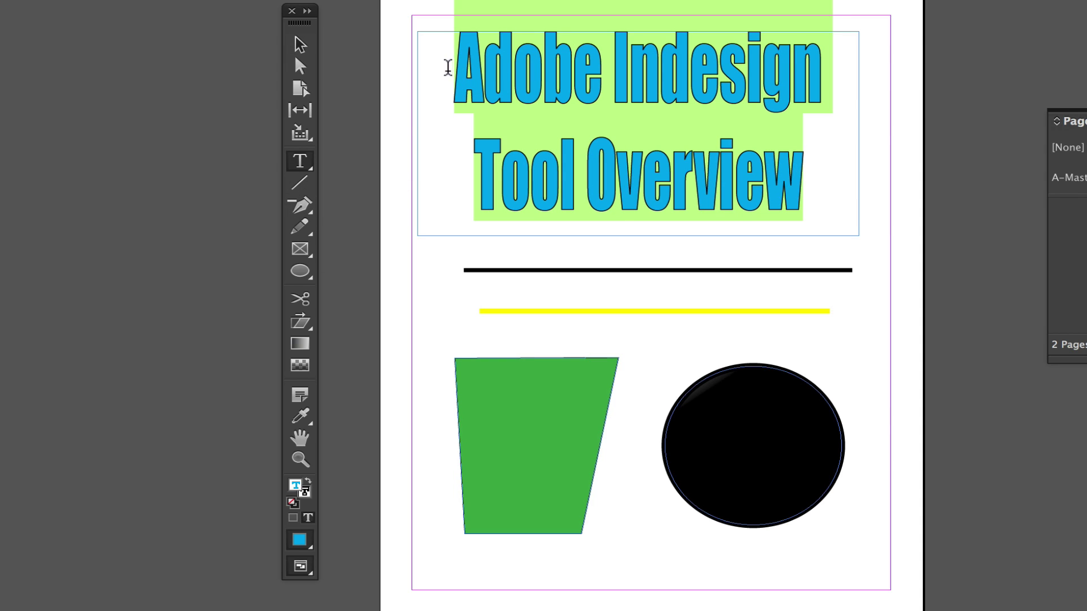
{"action": "left_click", "coordinate": [301, 417]}
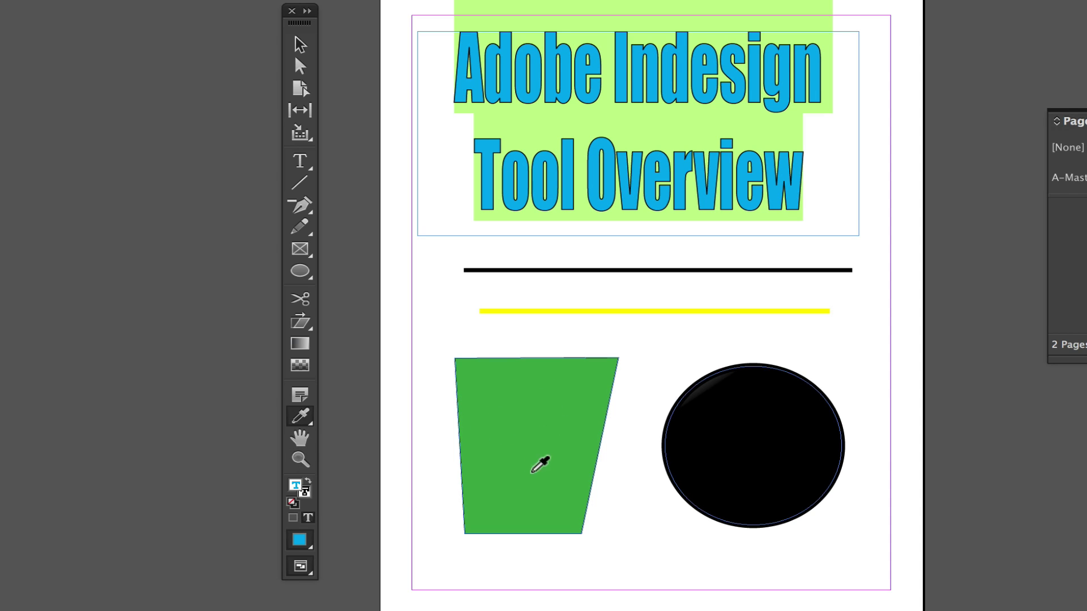
{"action": "left_click", "coordinate": [509, 431]}
{"action": "left_click", "coordinate": [299, 45]}
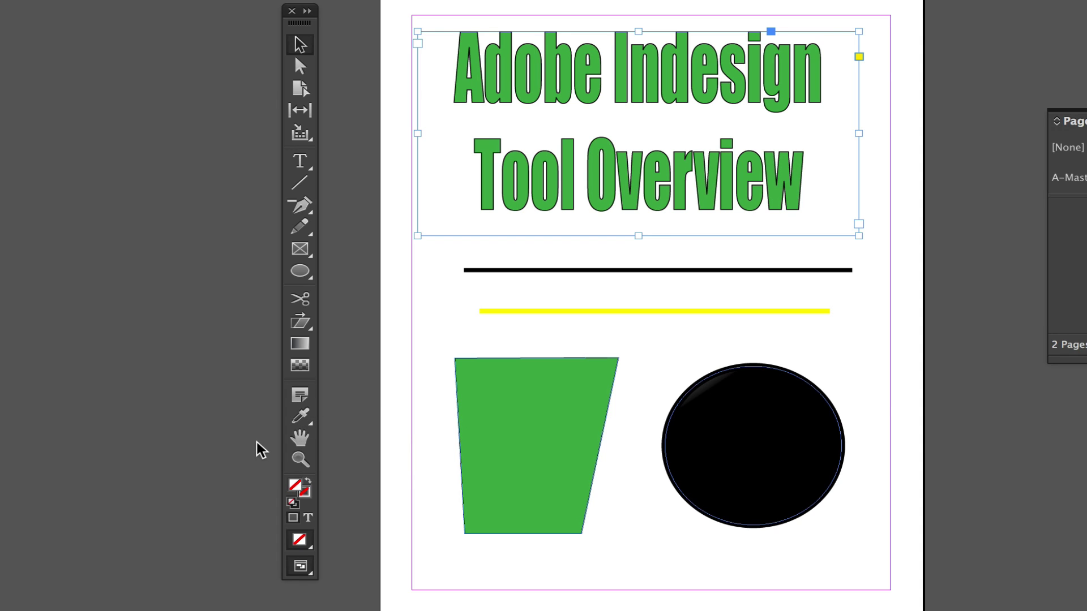
Magnify the page around the title and the two lines with the Zoom tool.
{"action": "left_click", "coordinate": [300, 460]}
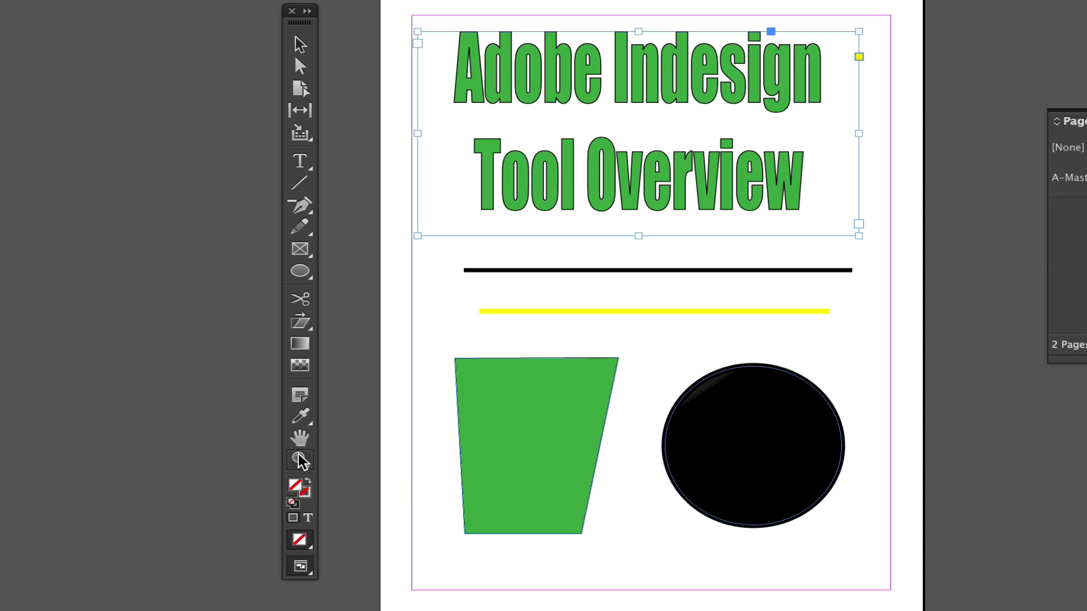
{"action": "left_click", "coordinate": [568, 304]}
{"action": "left_click", "coordinate": [629, 186]}
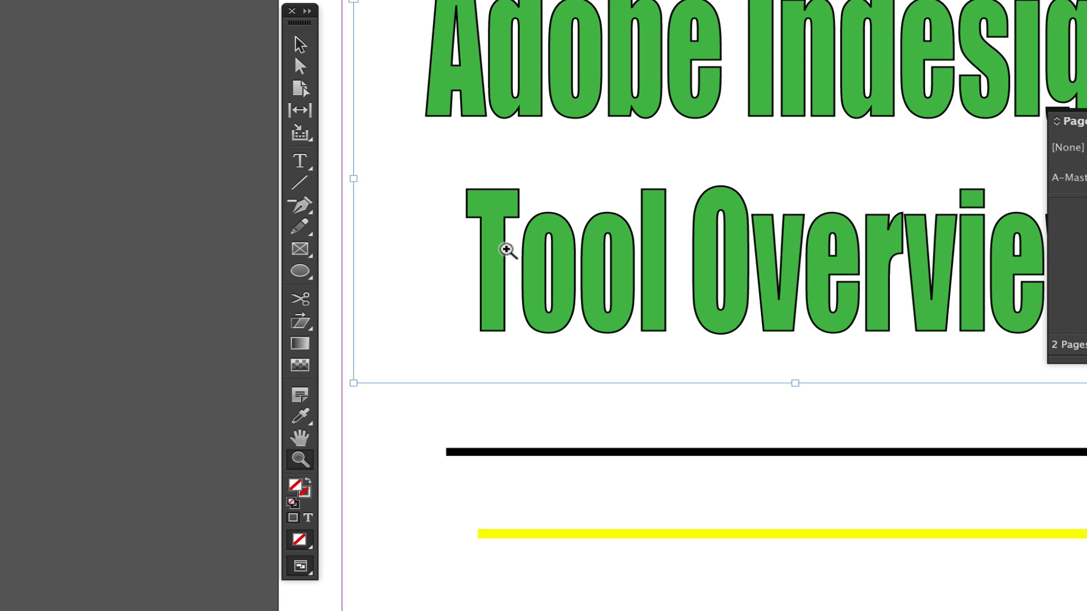
Pan around the magnified page with the Hand tool, viewing the title, the lines and the two shapes.
{"action": "left_click", "coordinate": [305, 439]}
{"action": "left_click_drag", "start_coordinate": [444, 471], "coordinate": [444, 473]}
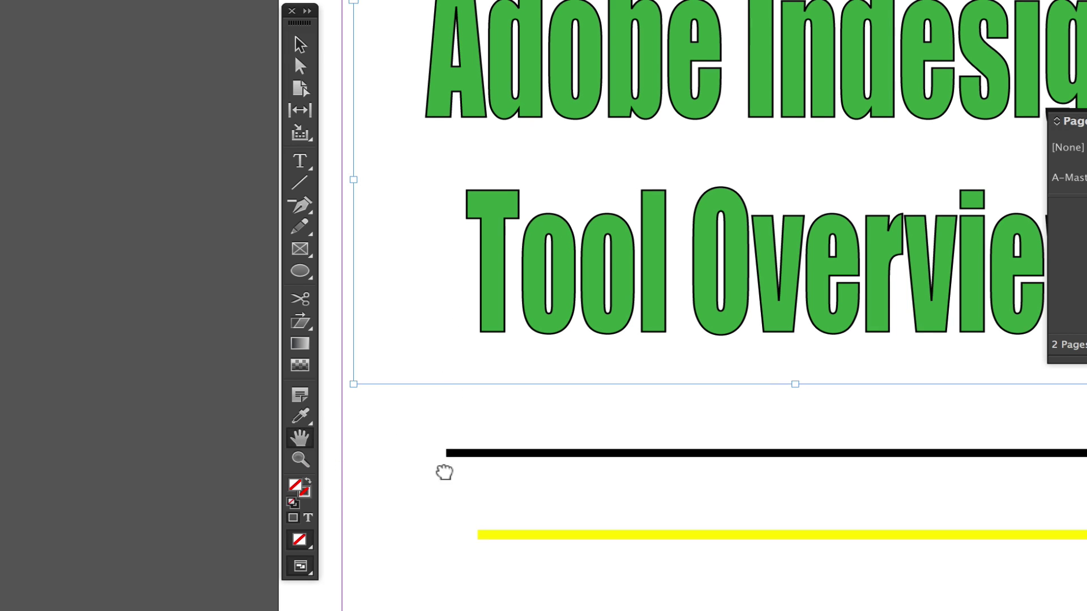
{"action": "scroll", "coordinate": [444, 473], "scroll_direction": "up", "scroll_amount": 5}
{"action": "scroll", "coordinate": [444, 473], "scroll_direction": "down", "scroll_amount": 6}
{"action": "scroll", "coordinate": [634, 365], "scroll_direction": "left", "scroll_amount": 10}
{"action": "scroll", "coordinate": [635, 365], "scroll_direction": "up", "scroll_amount": 4}
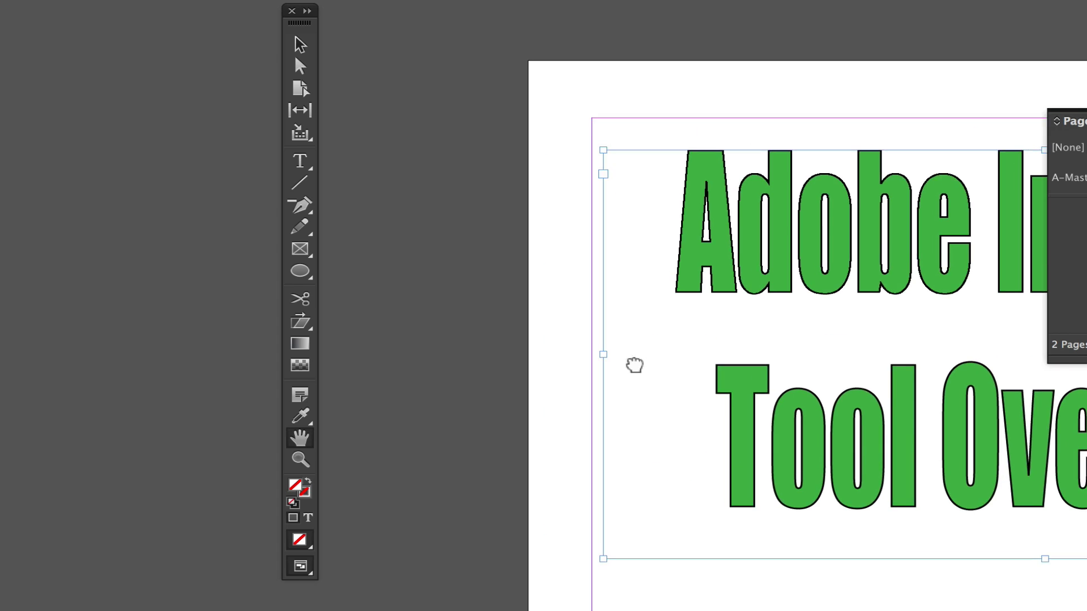
{"action": "scroll", "coordinate": [635, 365], "scroll_direction": "down", "scroll_amount": 5}
{"action": "scroll", "coordinate": [634, 365], "scroll_direction": "right", "scroll_amount": 5}
{"action": "scroll", "coordinate": [710, 449], "scroll_direction": "down", "scroll_amount": 5}
{"action": "scroll", "coordinate": [711, 448], "scroll_direction": "right", "scroll_amount": 3}
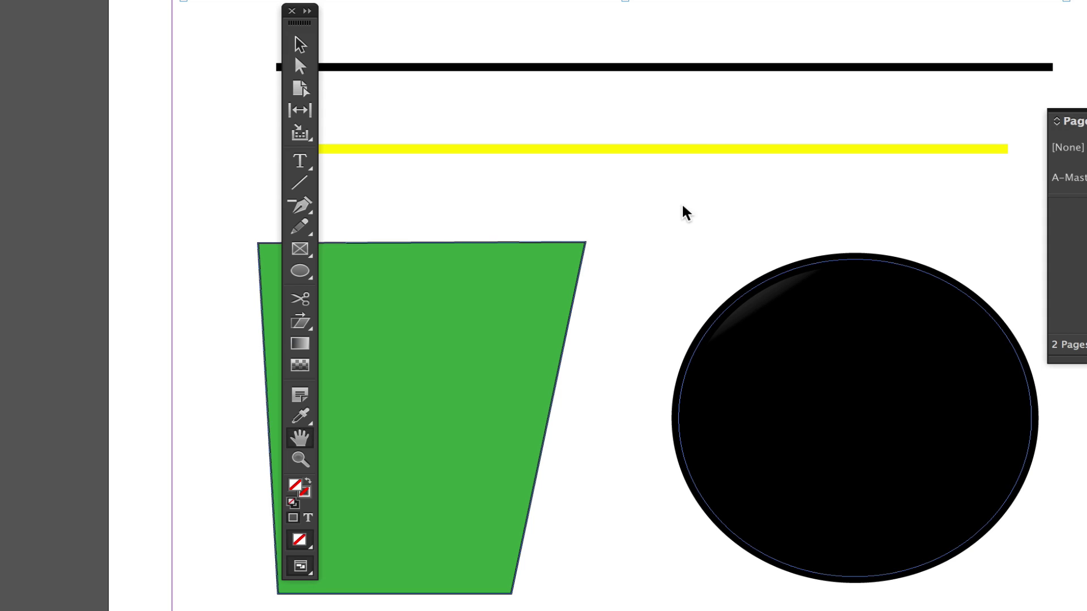
{"action": "scroll", "coordinate": [679, 203], "scroll_direction": "up", "scroll_amount": 10}
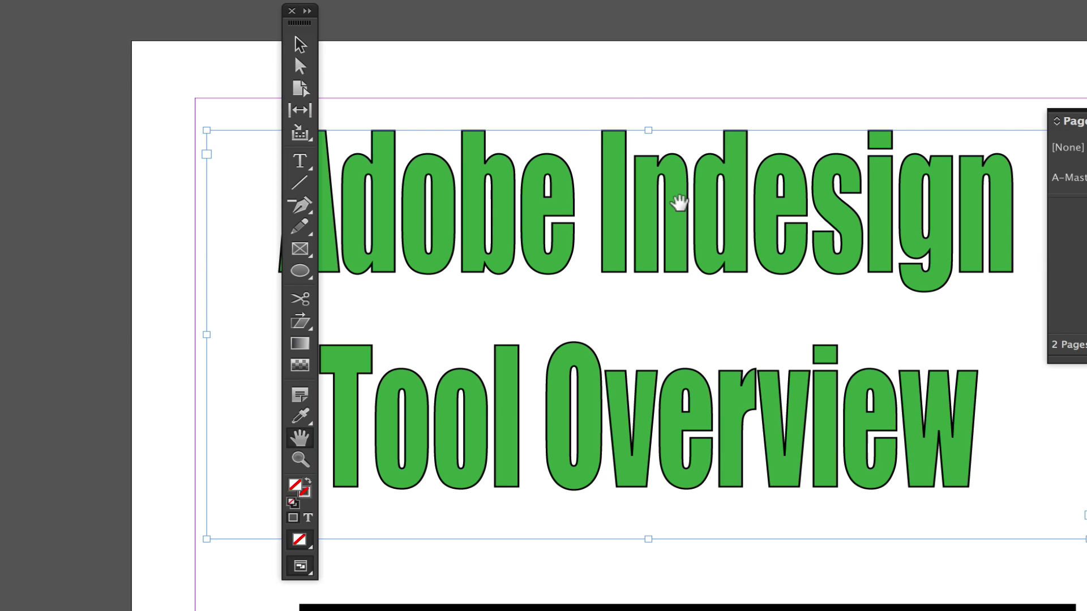
Zoom back out until the title, lines and both shapes fit in view, and reposition the page with the Hand tool.
{"action": "key", "text": "ctrl+equal"}
{"action": "left_click_drag", "start_coordinate": [679, 202], "coordinate": [679, 203]}
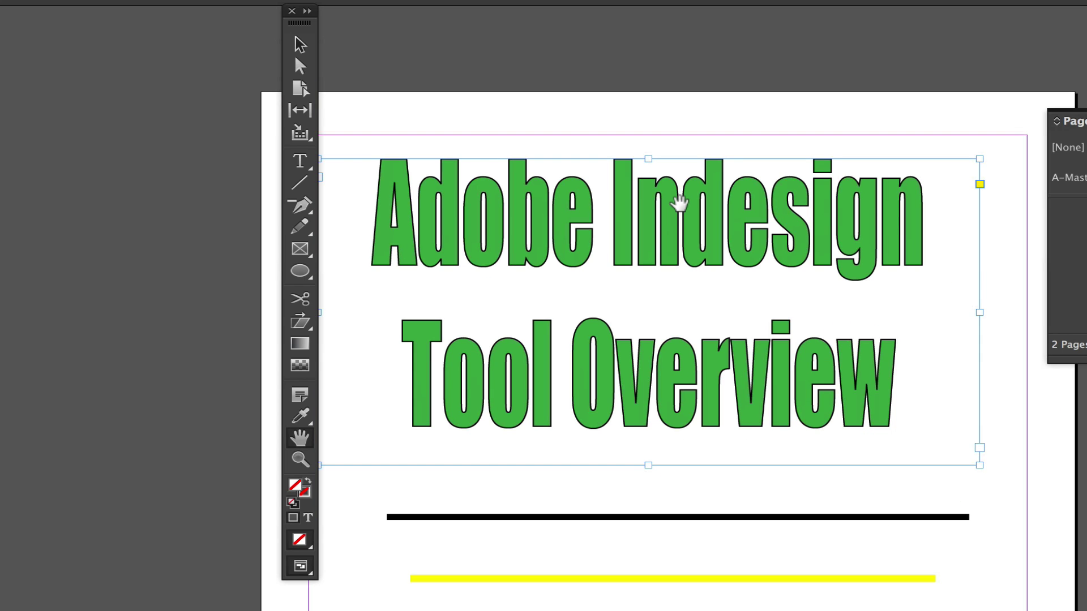
{"action": "scroll", "coordinate": [657, 276], "scroll_direction": "down", "scroll_amount": 3}
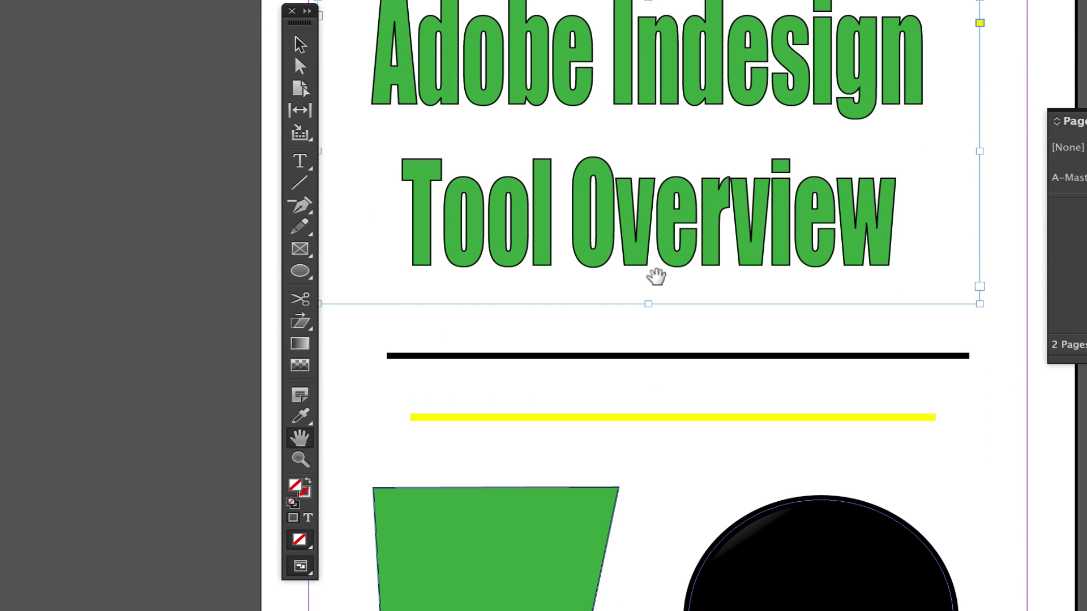
{"action": "left_click_drag", "start_coordinate": [656, 276], "coordinate": [656, 276]}
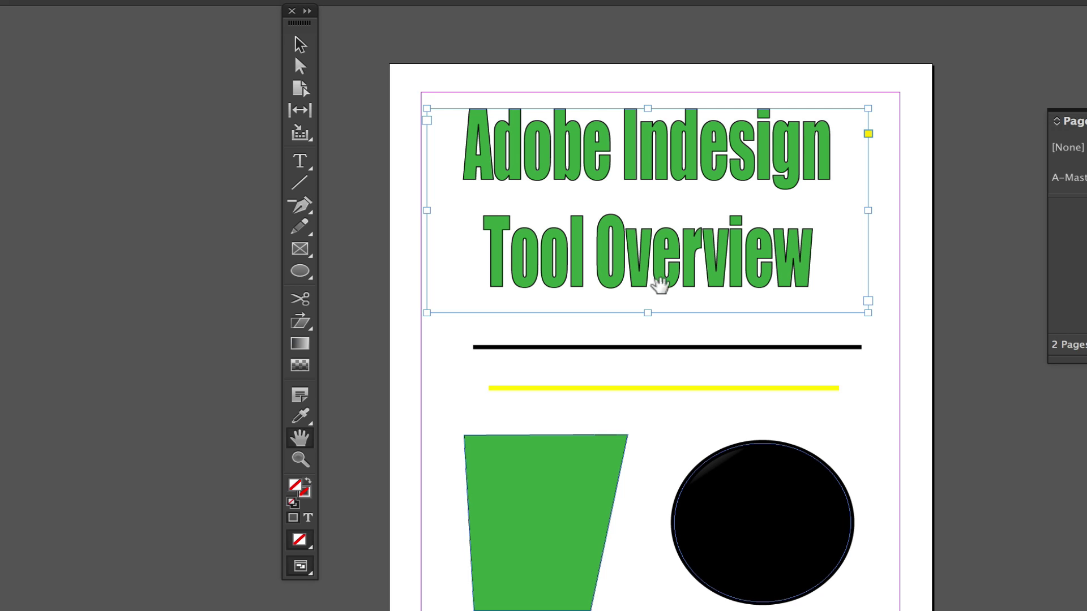
{"action": "left_click_drag", "start_coordinate": [671, 349], "coordinate": [645, 323]}
{"action": "left_click_drag", "start_coordinate": [802, 69], "coordinate": [593, 245]}
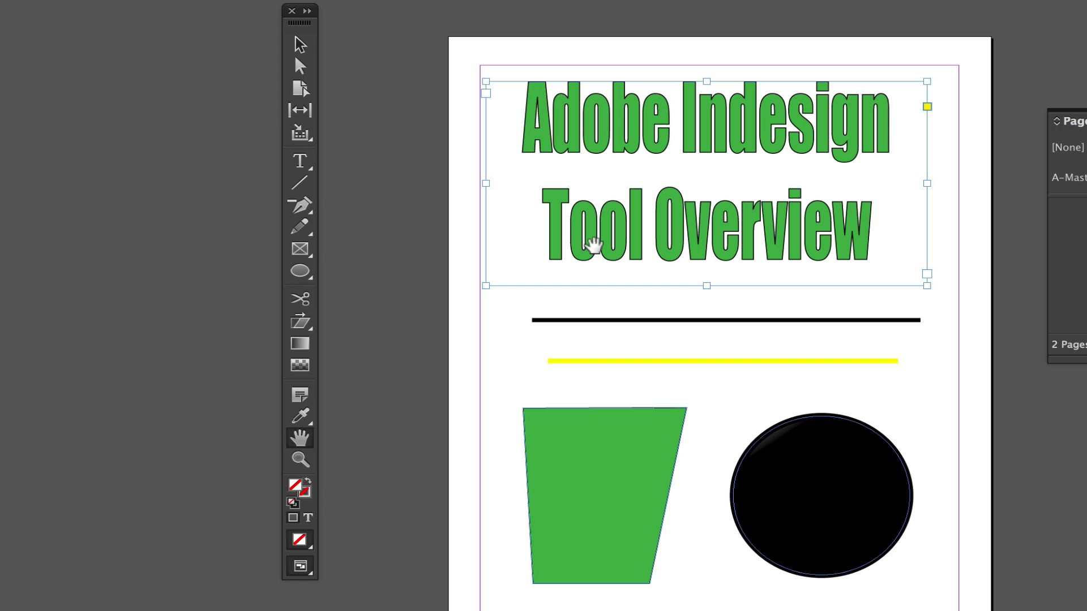